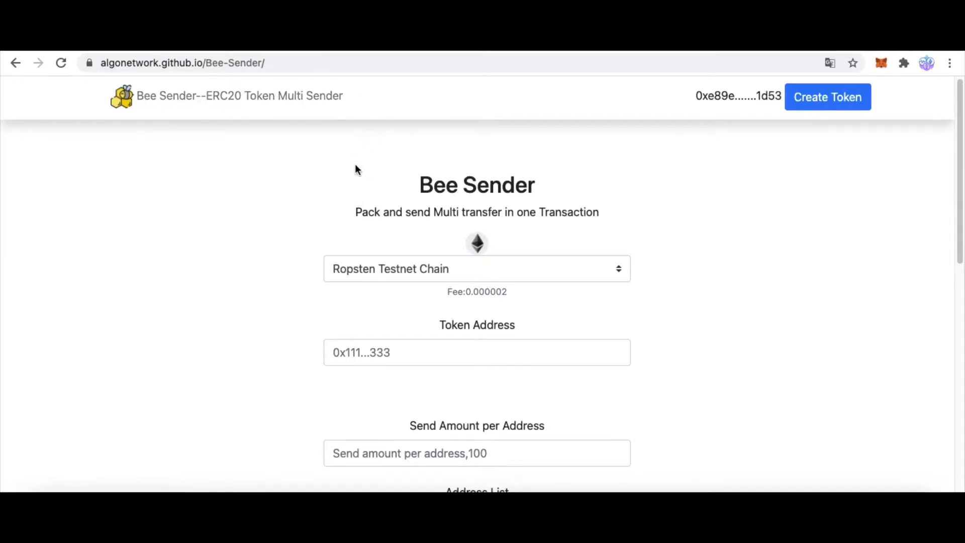
# - Review the Bee Sender page and keep Ropsten Testnet Chain as the chain
pyautogui.moveTo(515, 214); pyautogui.dragTo(609, 214)
pyautogui.click(628, 214)
pyautogui.moveTo(419, 185); pyautogui.dragTo(544, 190)
pyautogui.click(533, 187)
pyautogui.moveTo(355, 213); pyautogui.dragTo(601, 220)
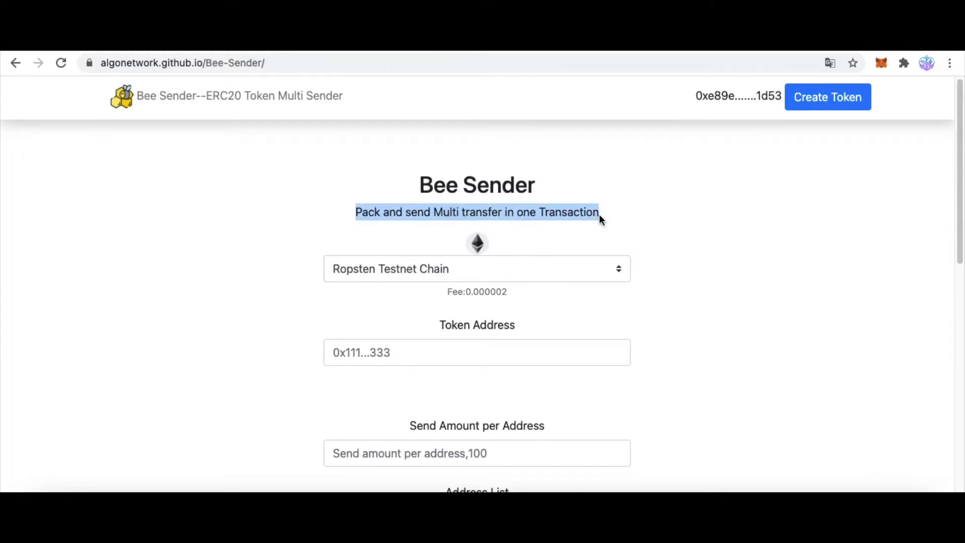
pyautogui.click(626, 216)
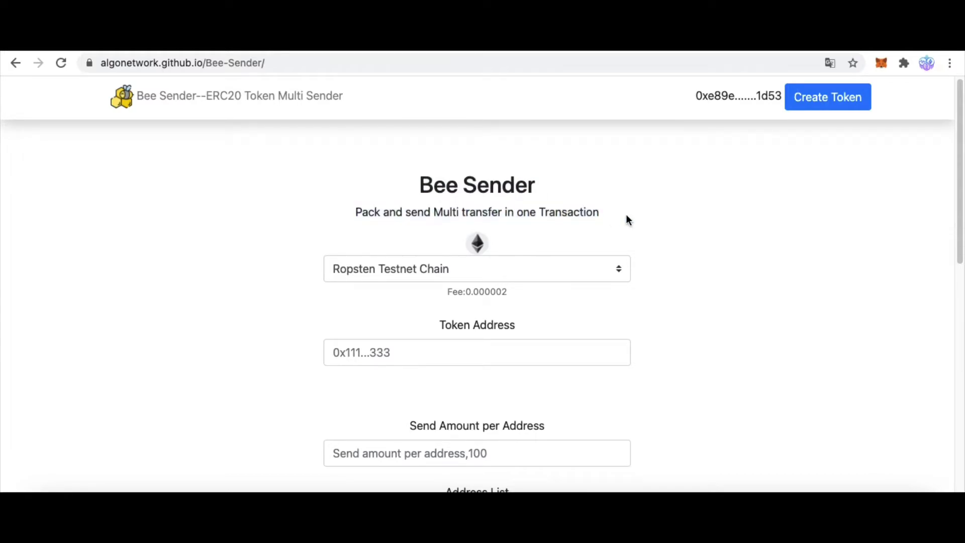
pyautogui.click(603, 280)
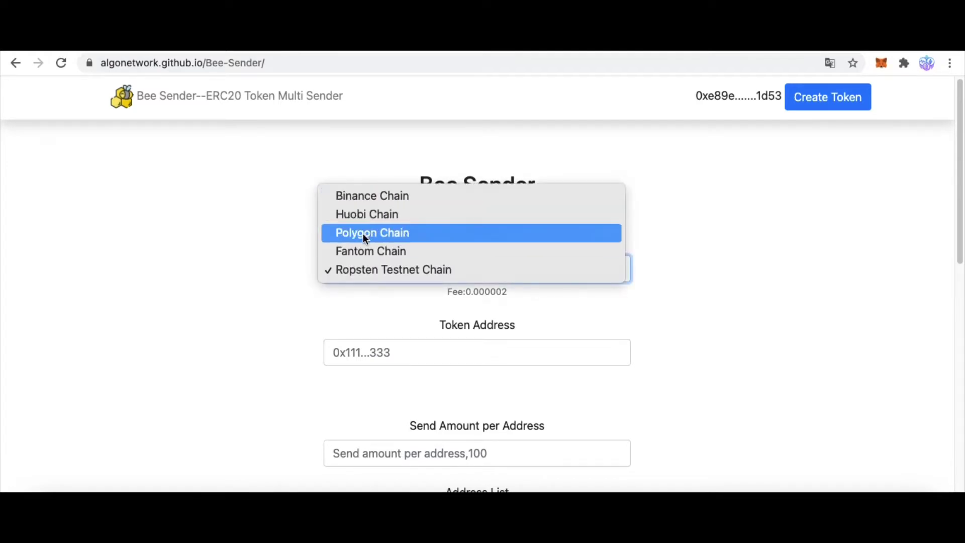
pyautogui.click(256, 278)
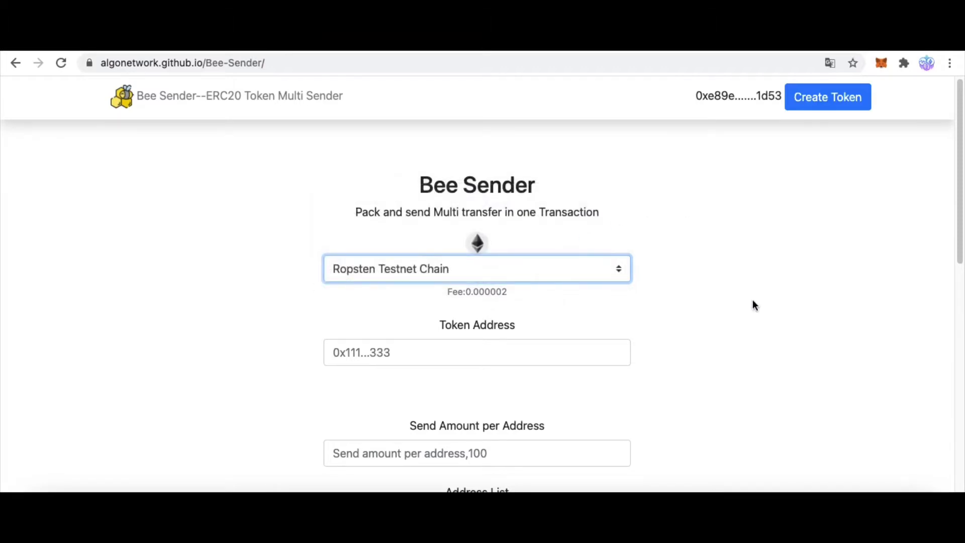
pyautogui.click(750, 312)
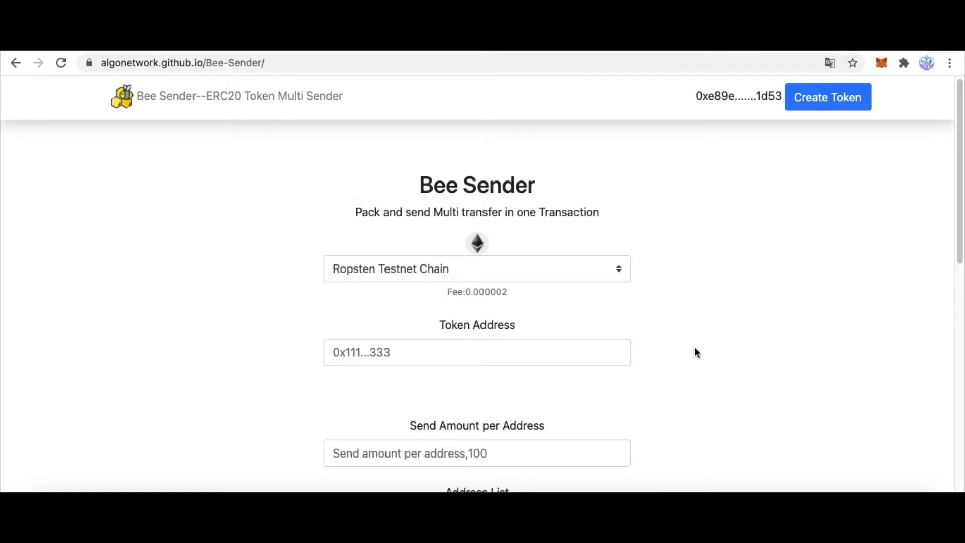
pyautogui.moveTo(438, 323)
pyautogui.mouseDown()
pyautogui.moveTo(482, 322)
pyautogui.moveTo(455, 323)
pyautogui.mouseUp()
pyautogui.click(607, 321)
# - In Token Factory, keep ERC20 Fixed Amount Token and enter Bee as name and symbol
pyautogui.click(828, 97)
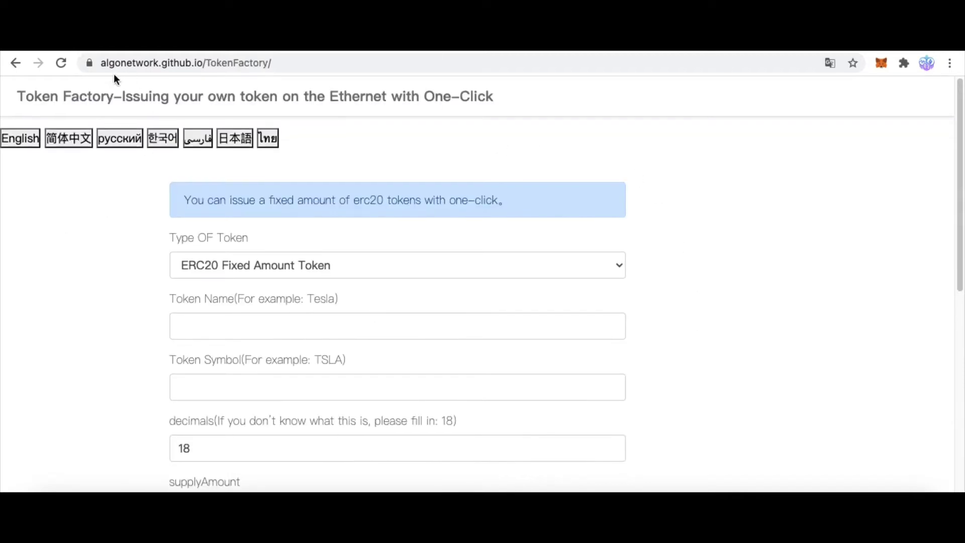
pyautogui.moveTo(20, 97); pyautogui.dragTo(114, 100)
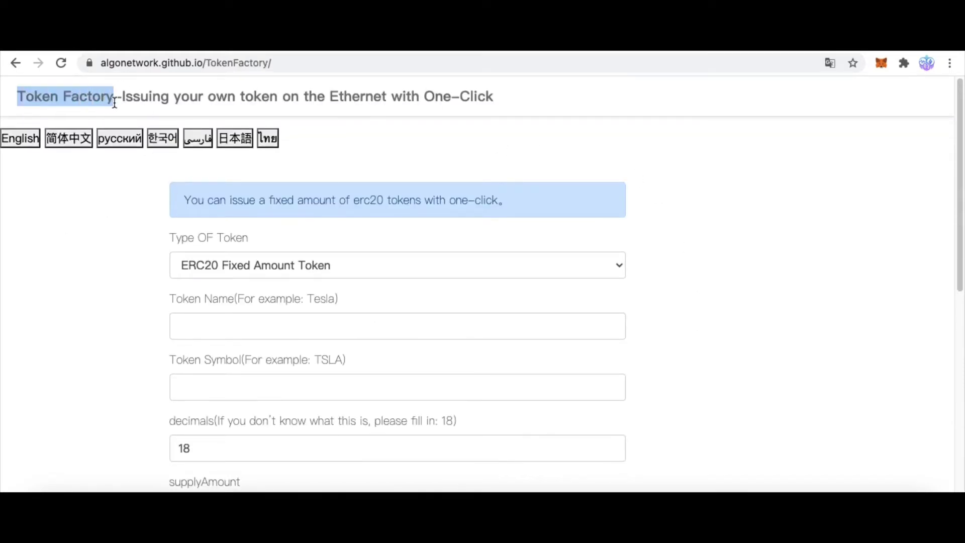
pyautogui.click(308, 265)
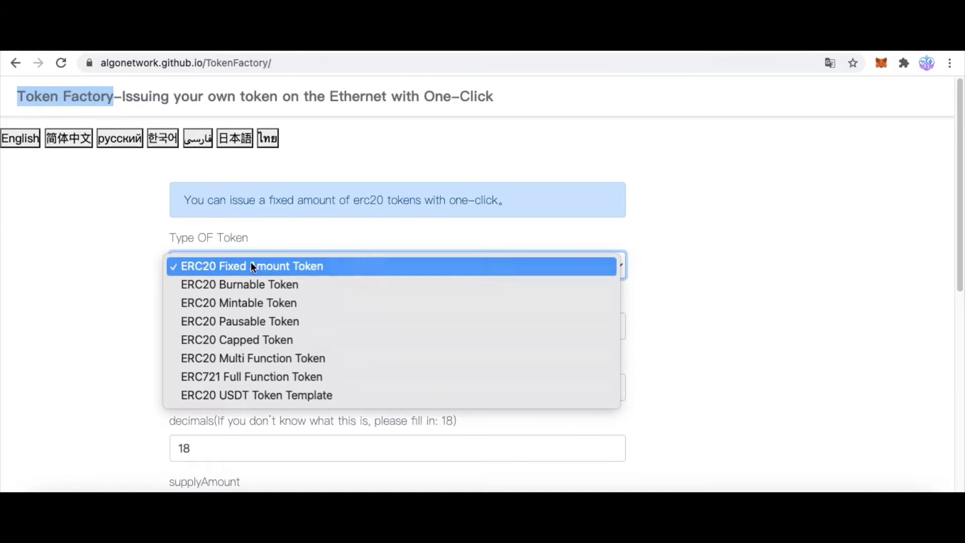
pyautogui.click(252, 263)
pyautogui.press('Tab')
pyautogui.write('Bee')
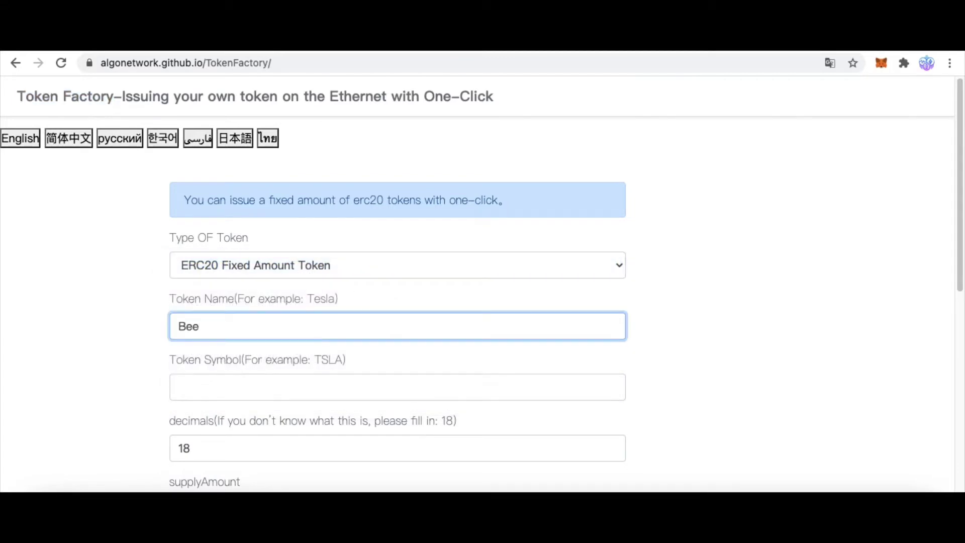
pyautogui.click(227, 388)
pyautogui.write('B')
pyautogui.doubleClick(211, 338)
pyautogui.hotkey('ctrl', 'c')
pyautogui.press('Tab')
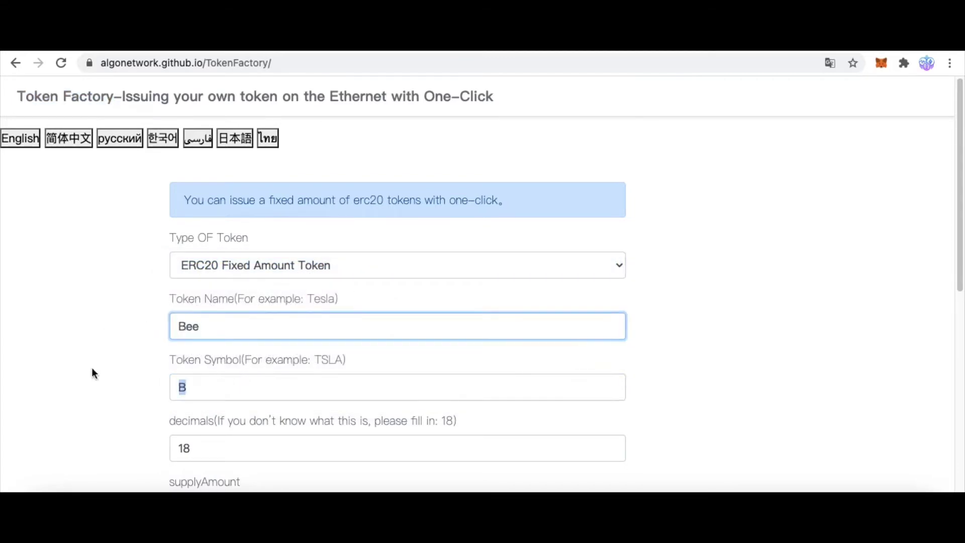
pyautogui.hotkey('ctrl', 'v')
# - Keep 18 decimals, cut the supply to 1000000, and submit the token form
pyautogui.scroll(-2, 94, 390)
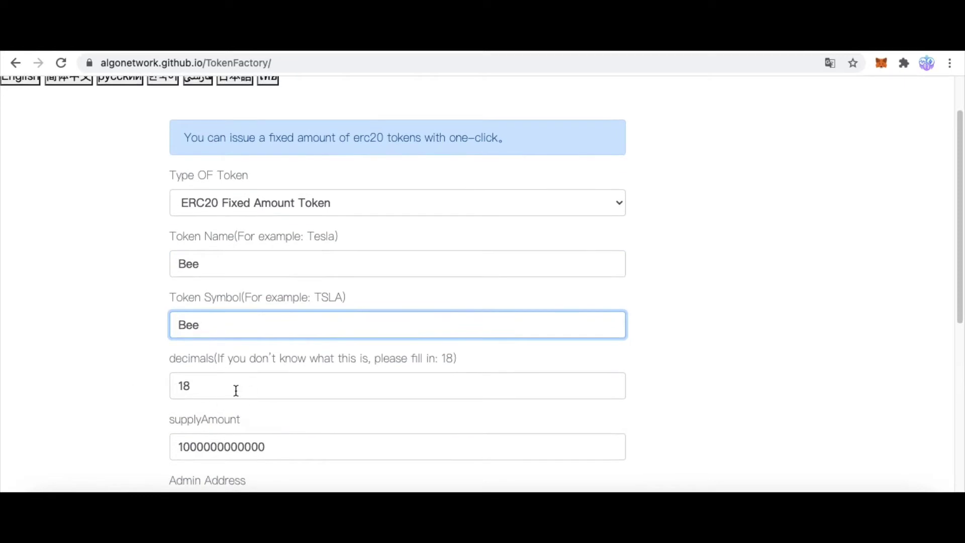
pyautogui.click(232, 388)
pyautogui.click(112, 425)
pyautogui.scroll(-3, 119, 425)
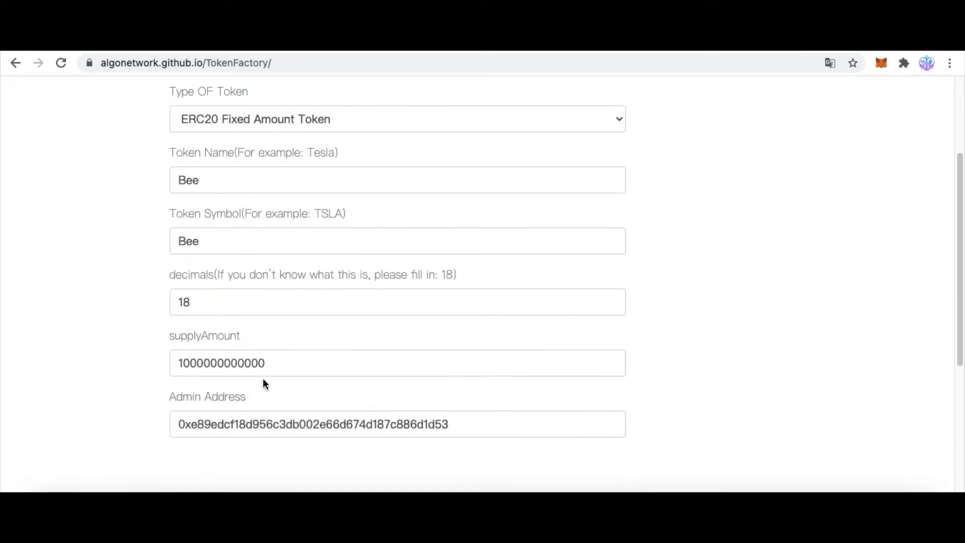
pyautogui.click(283, 362)
pyautogui.press('BackSpace')
pyautogui.press('BackSpace')
pyautogui.press('BackSpace')
pyautogui.press('BackSpace')
pyautogui.press('BackSpace')
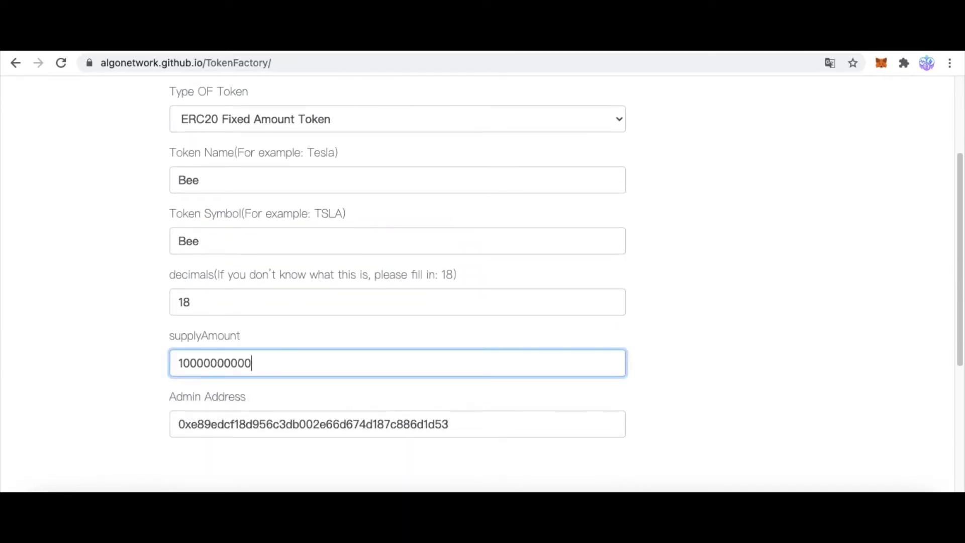
pyautogui.press('BackSpace')
pyautogui.click(67, 382)
pyautogui.scroll(-3, 75, 381)
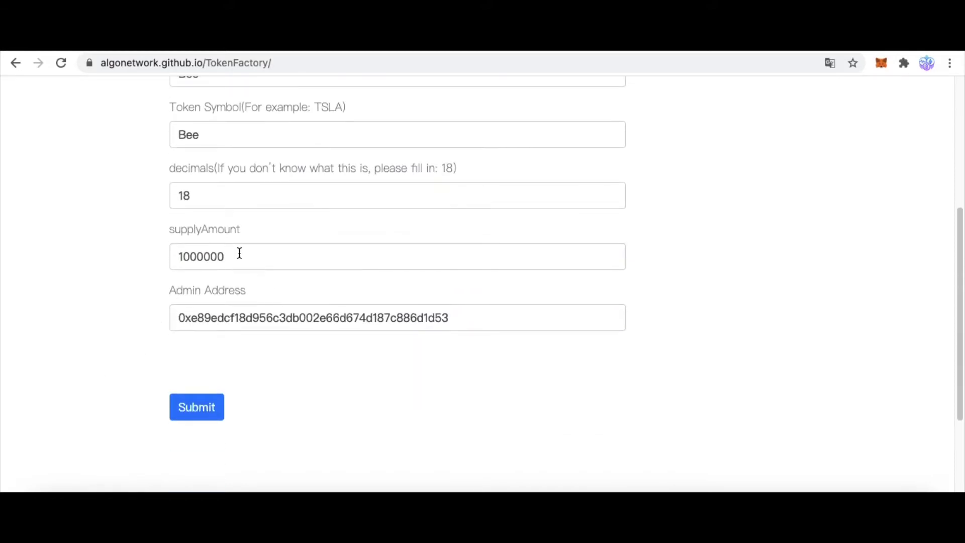
pyautogui.moveTo(239, 251); pyautogui.dragTo(97, 261)
pyautogui.click(96, 258)
pyautogui.click(223, 404)
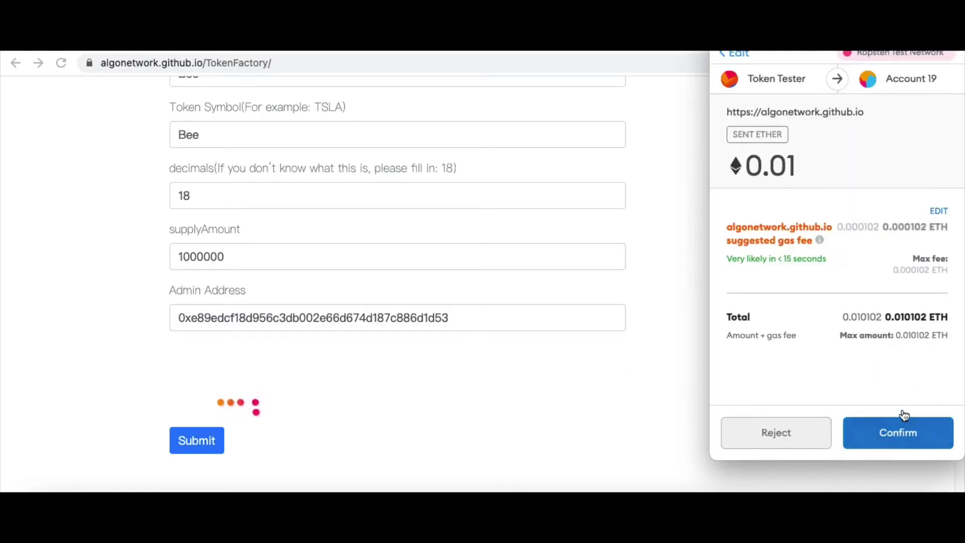
# - Confirm the 0.01 ETH fee and then the Bee contract deployment in MetaMask
pyautogui.click(911, 436)
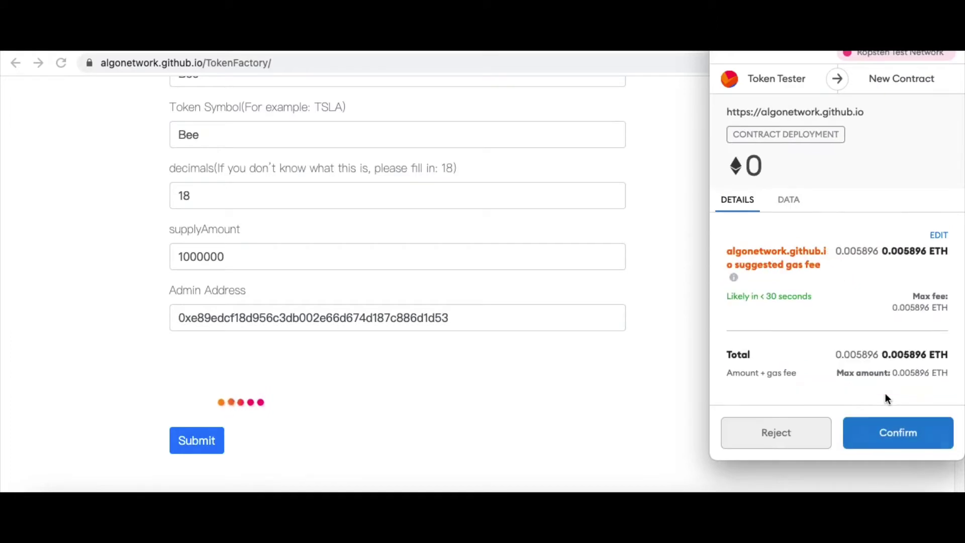
pyautogui.moveTo(885, 31); pyautogui.dragTo(859, 55)
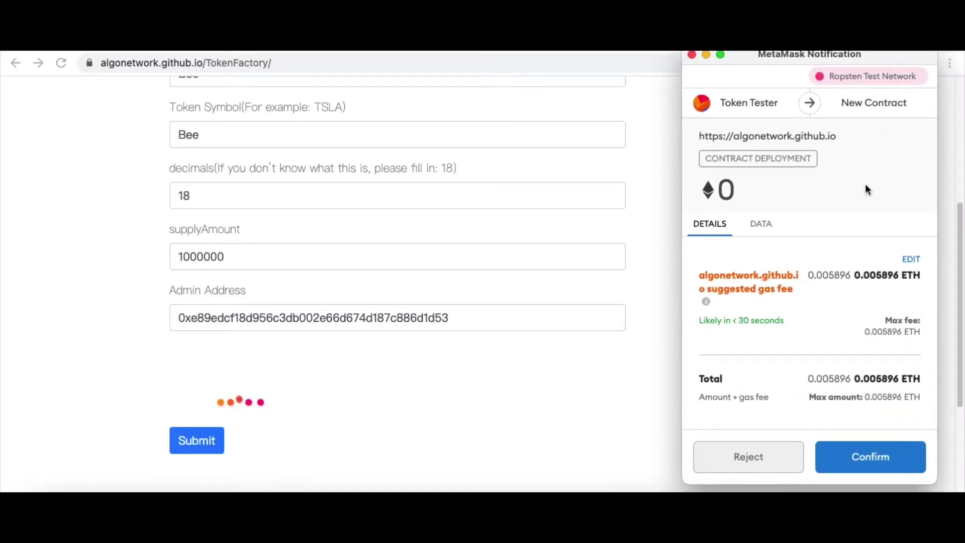
pyautogui.moveTo(704, 158); pyautogui.dragTo(826, 167)
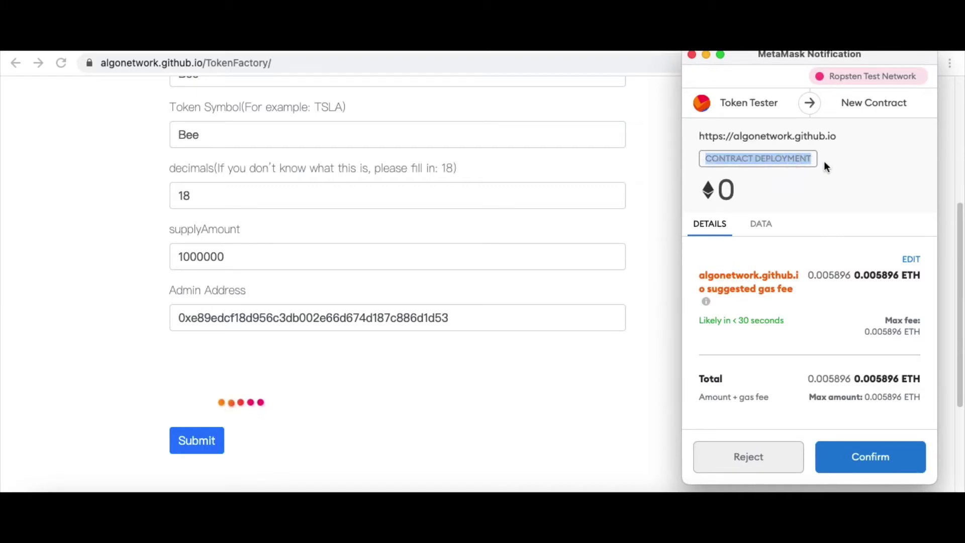
pyautogui.click(828, 161)
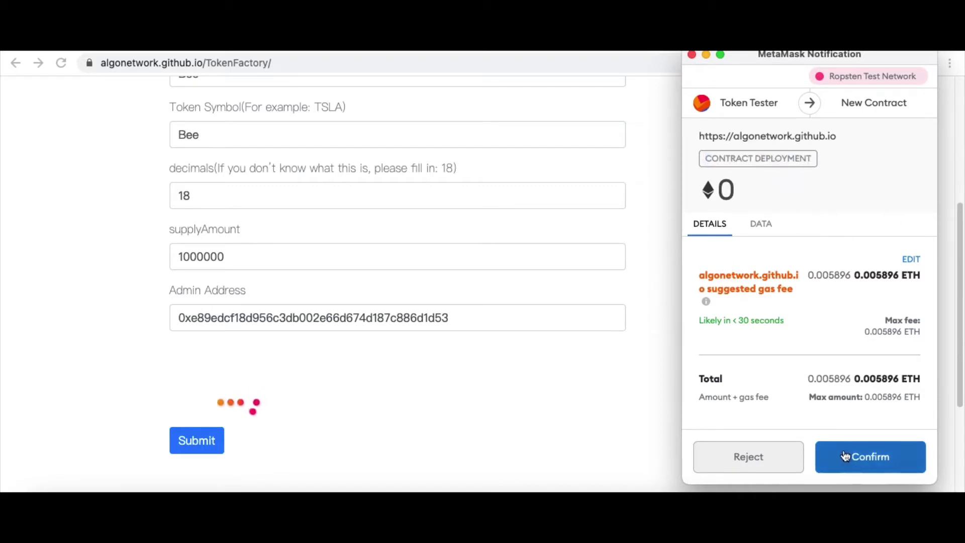
pyautogui.click(866, 457)
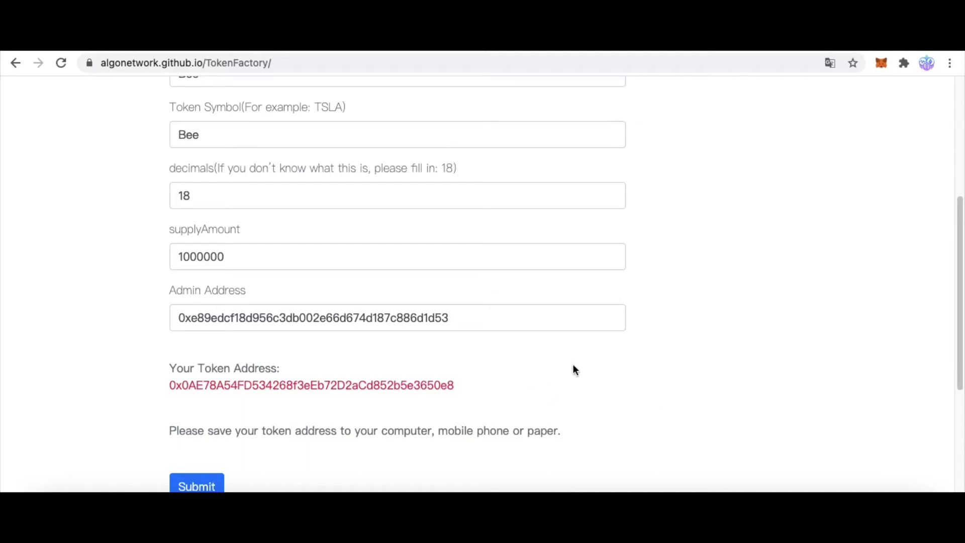
# - Select the new Bee token's contract address on the Token Factory page
pyautogui.scroll(-1, 540, 370)
pyautogui.doubleClick(403, 377)
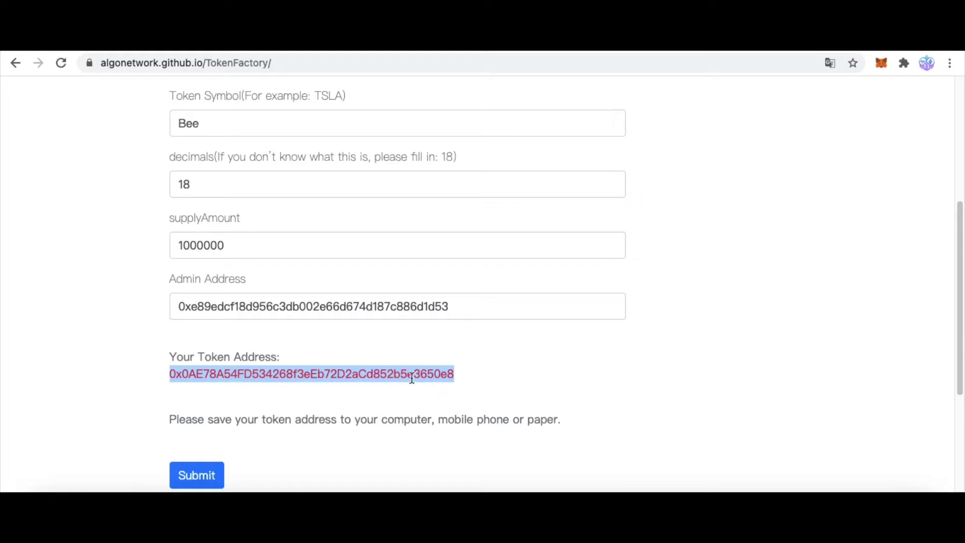
pyautogui.click(885, 142)
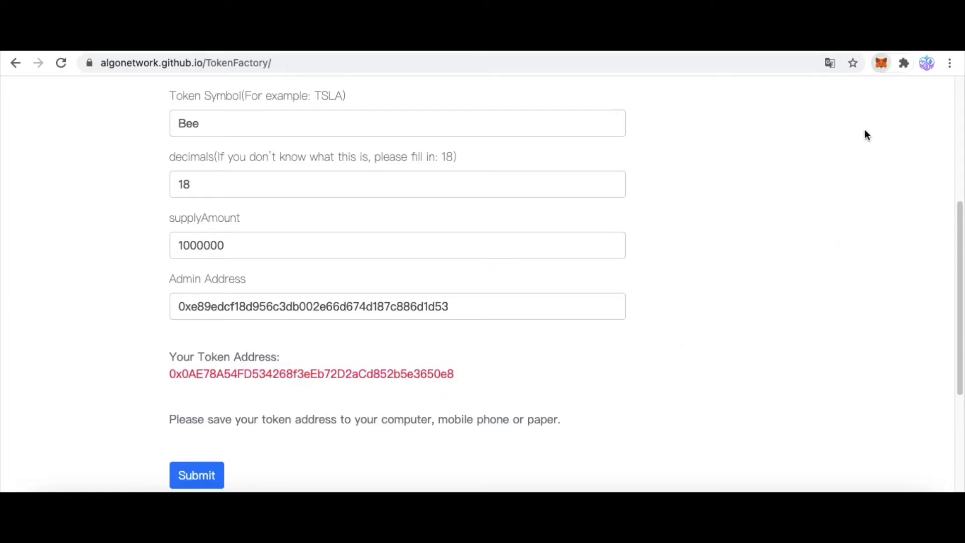
# - Add the address to MetaMask as a custom token and check its 1000000 Bee balance
pyautogui.hotkey('alt', 'shift', 'm')
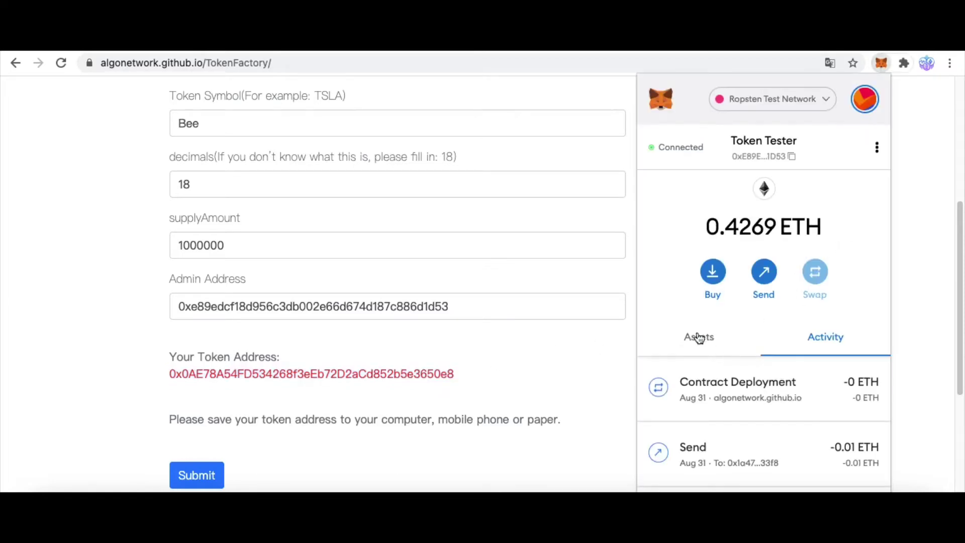
pyautogui.click(701, 338)
pyautogui.scroll(-4, 755, 427)
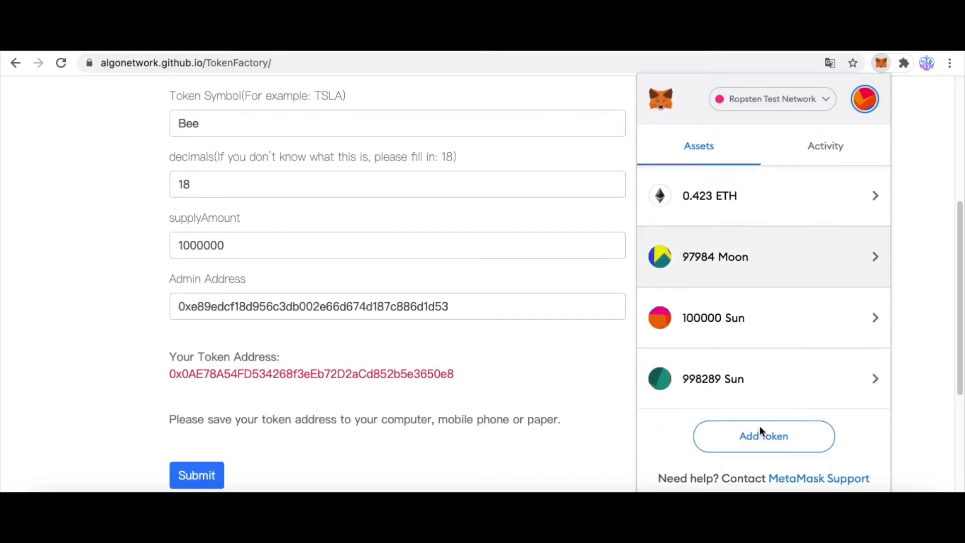
pyautogui.click(746, 442)
pyautogui.hotkey('ctrl', 'v')
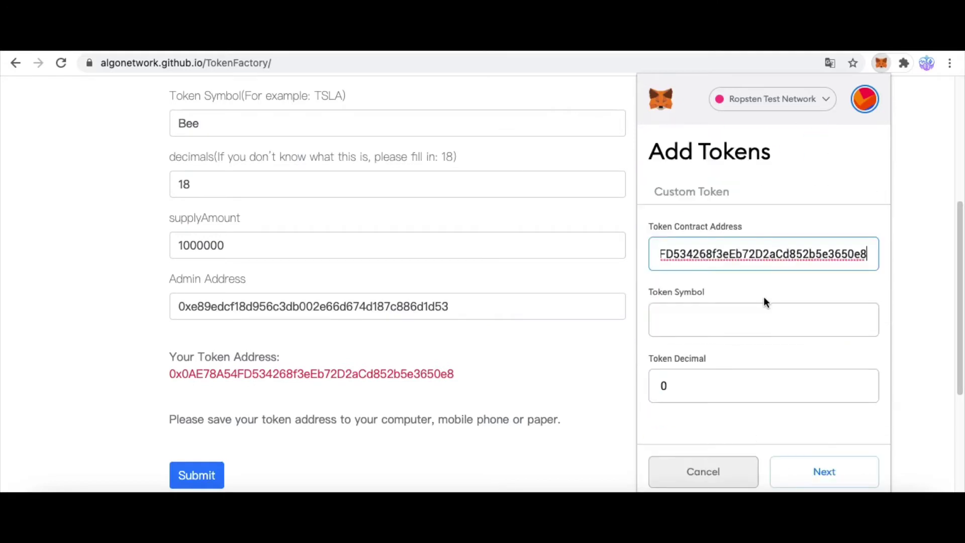
pyautogui.click(826, 468)
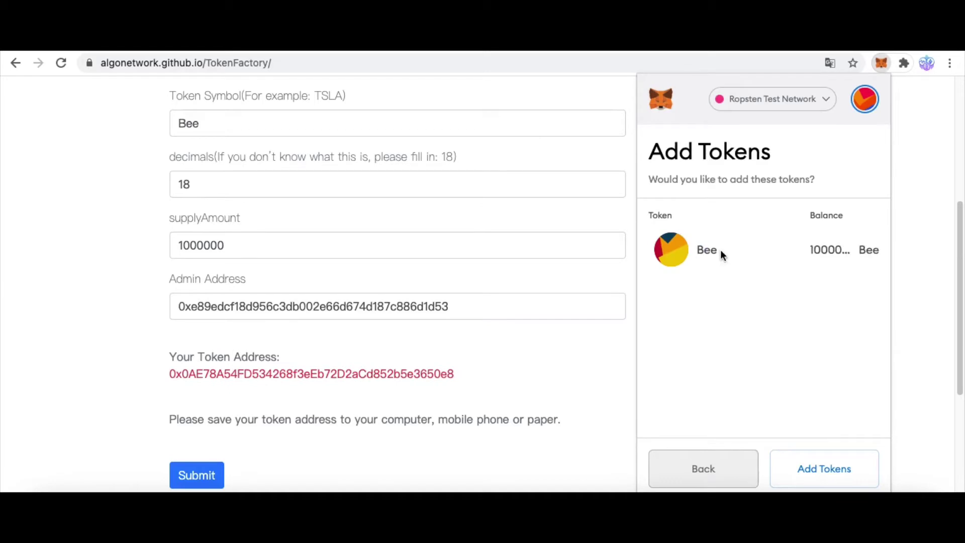
pyautogui.click(806, 464)
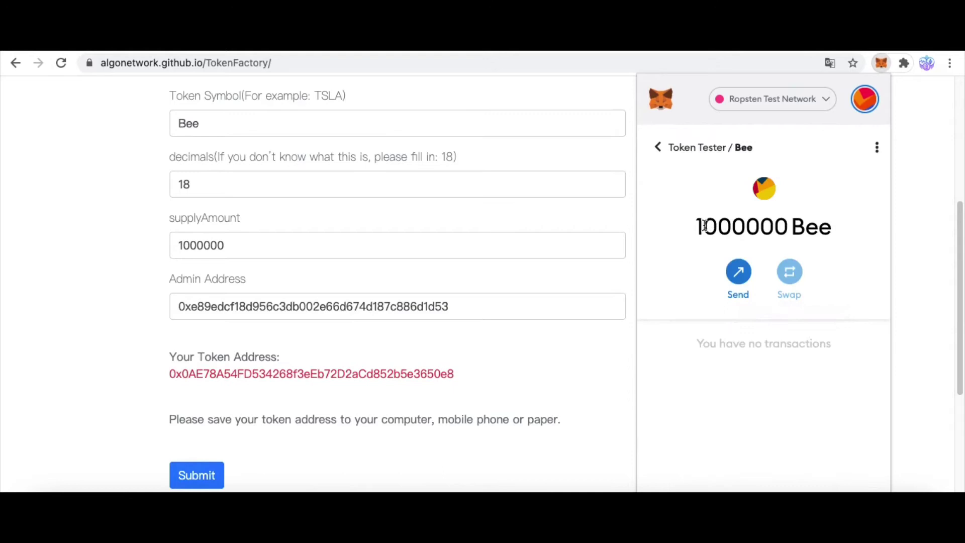
pyautogui.tripleClick(766, 233)
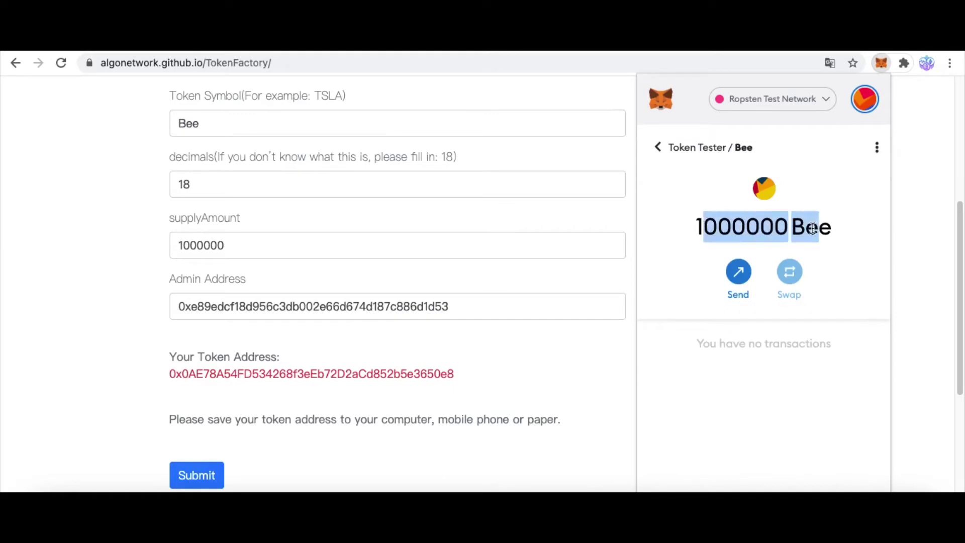
pyautogui.click(507, 235)
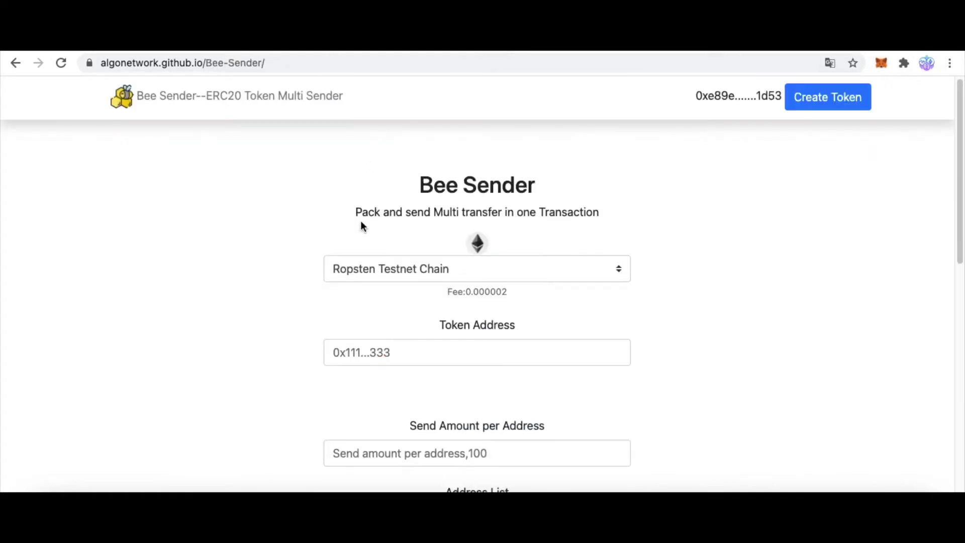
# - Fill the Token Address with the saved Bee token address, showing a 999999 balance
pyautogui.moveTo(415, 184); pyautogui.dragTo(563, 186)
pyautogui.click(577, 189)
pyautogui.click(389, 354)
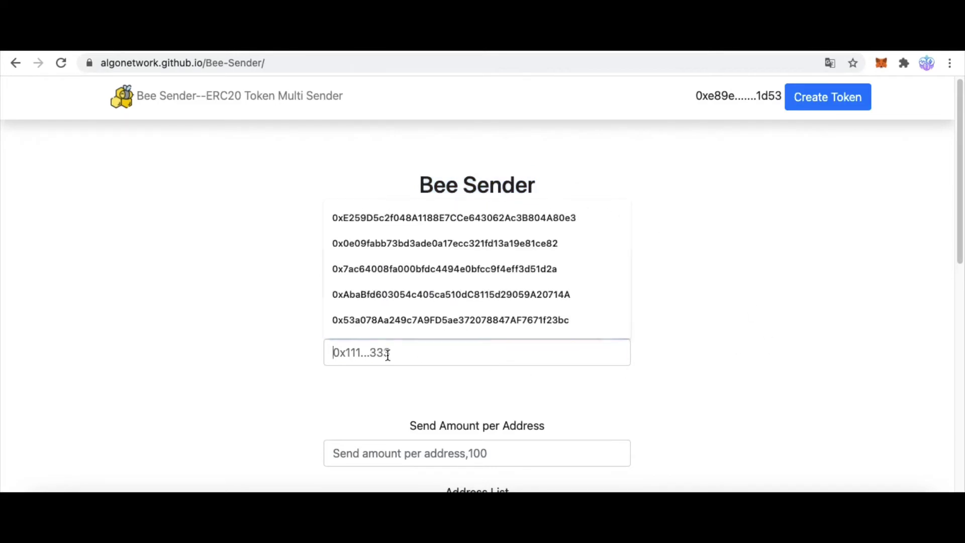
pyautogui.click(431, 319)
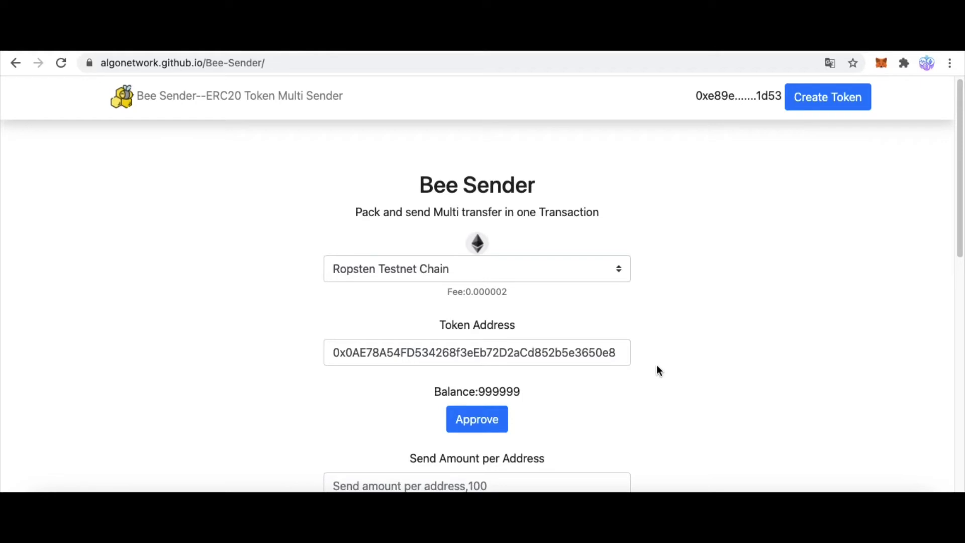
pyautogui.scroll(-1, 649, 367)
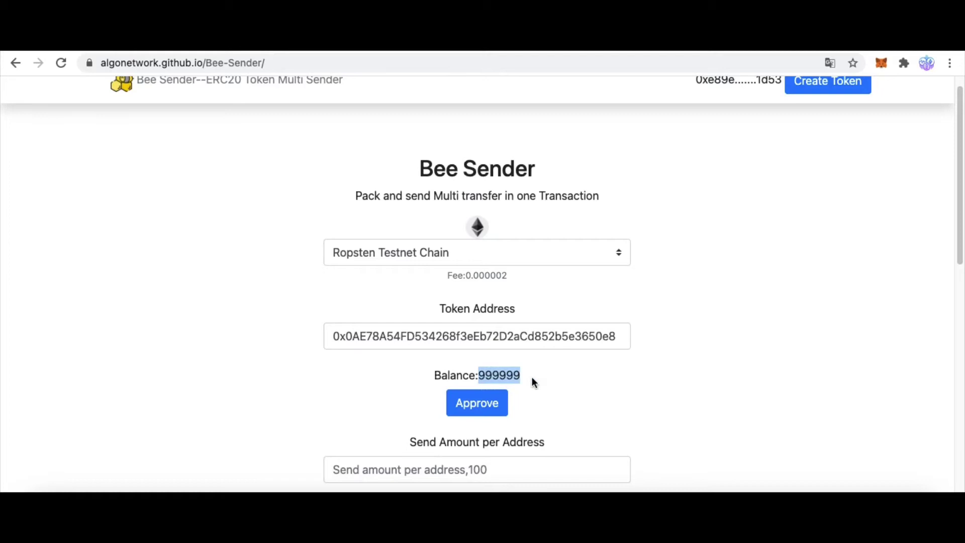
pyautogui.click(519, 383)
pyautogui.doubleClick(507, 377)
# - Compare against MetaMask's Bee token details, which show 1000000 Bee
pyautogui.hotkey('alt', 'shift', 'm')
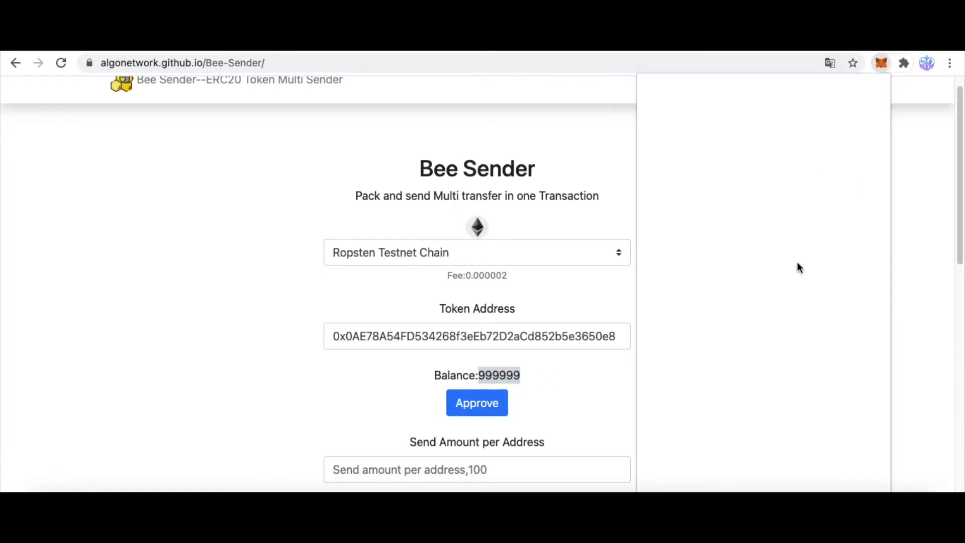
pyautogui.scroll(-5, 754, 430)
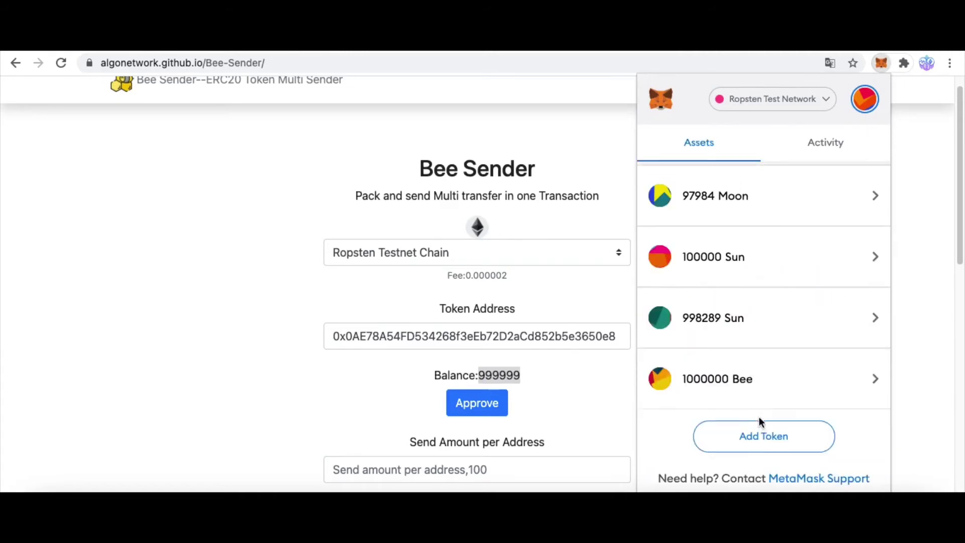
pyautogui.click(733, 395)
pyautogui.moveTo(685, 228); pyautogui.dragTo(789, 227)
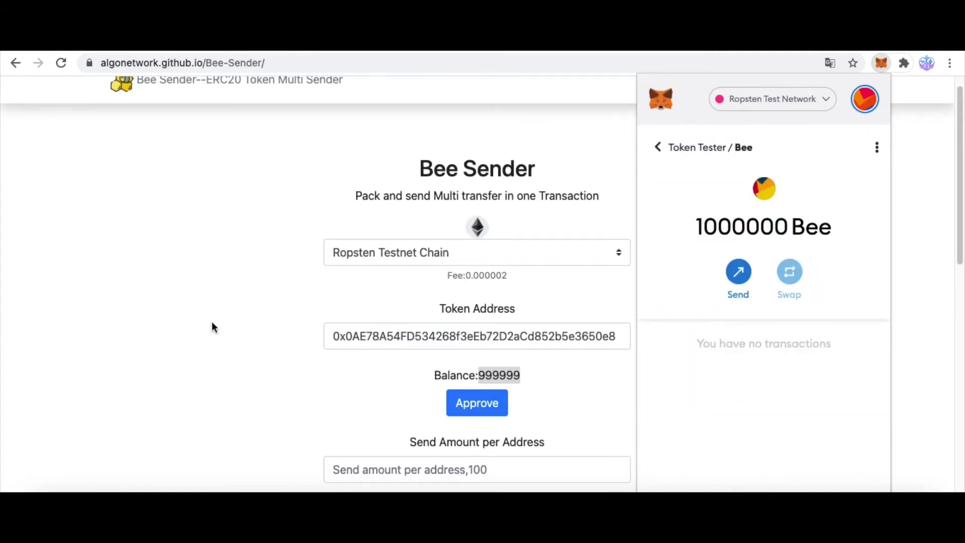
pyautogui.press('Escape')
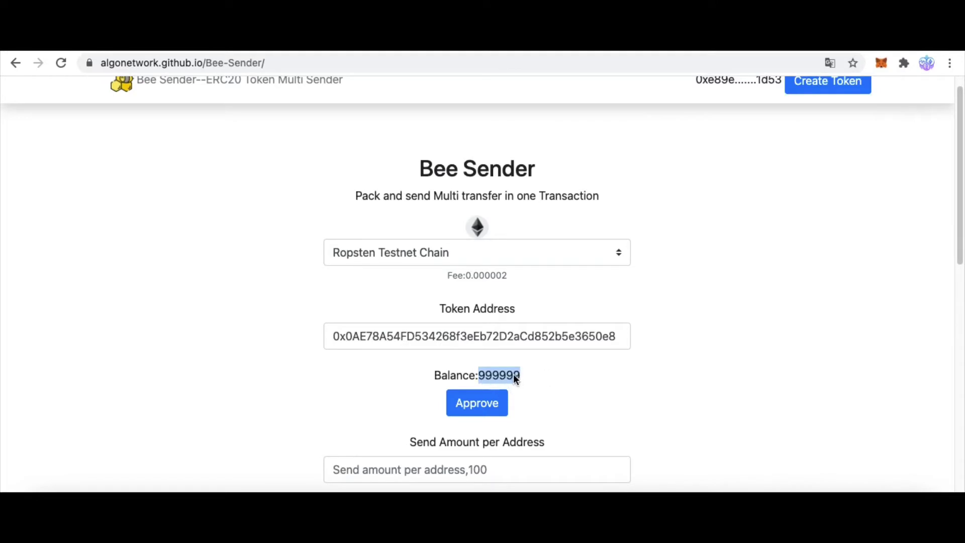
pyautogui.click(538, 385)
# - Approve, then confirm MetaMask's request letting algonetwork.github.io spend your Bee tokens
pyautogui.click(487, 408)
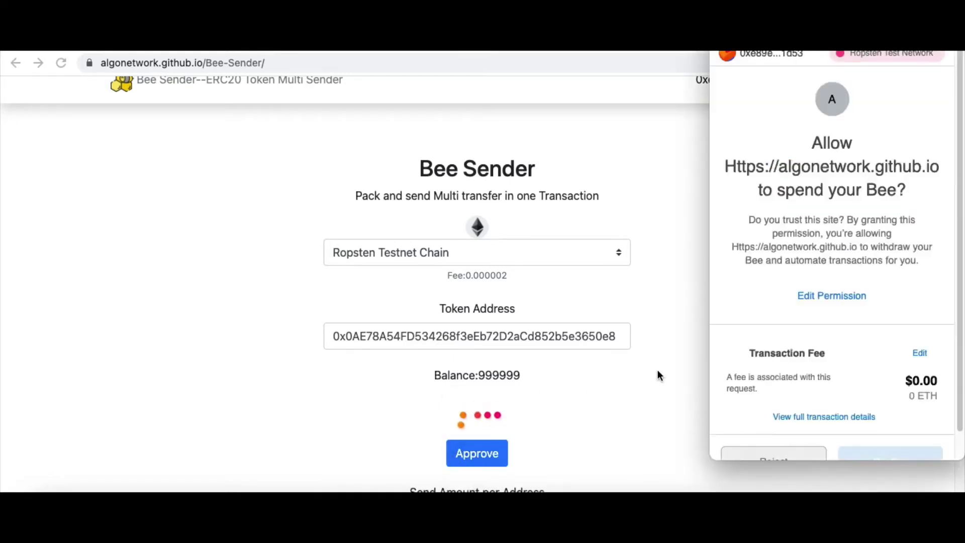
pyautogui.doubleClick(829, 144)
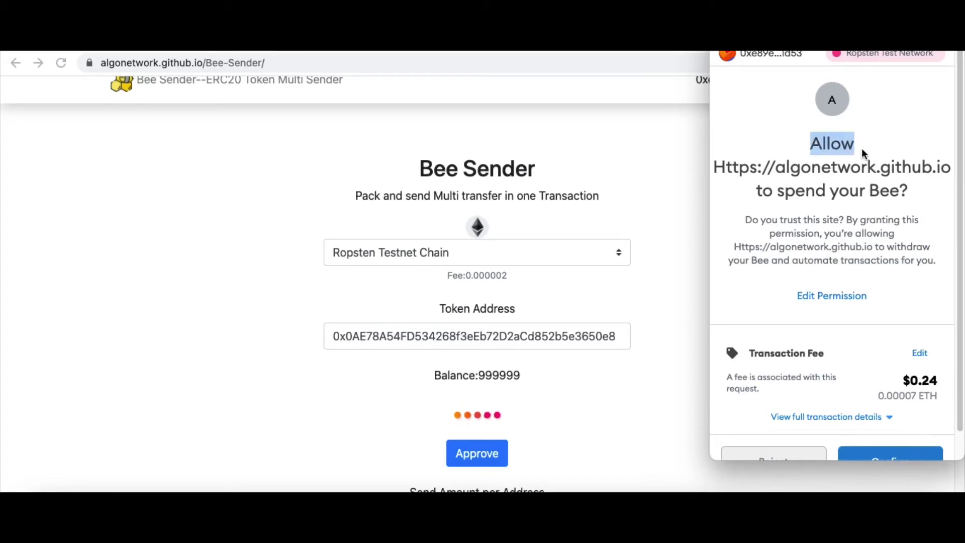
pyautogui.moveTo(758, 169); pyautogui.dragTo(959, 176)
pyautogui.moveTo(759, 191); pyautogui.dragTo(920, 192)
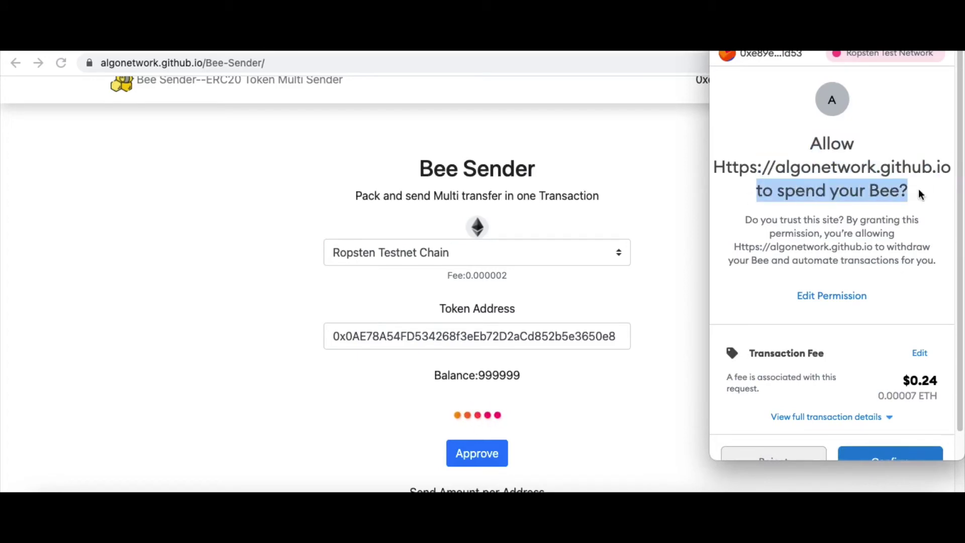
pyautogui.scroll(-2, 865, 215)
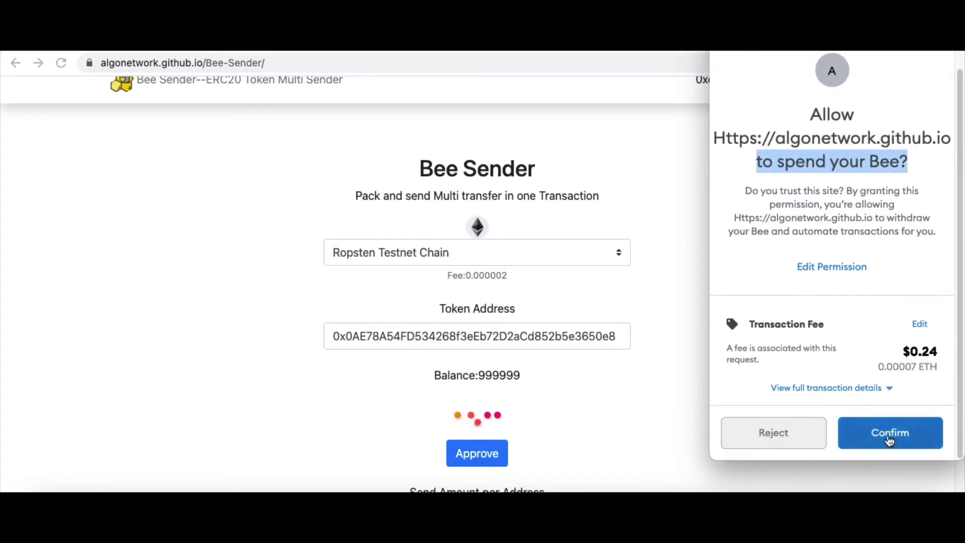
pyautogui.click(862, 438)
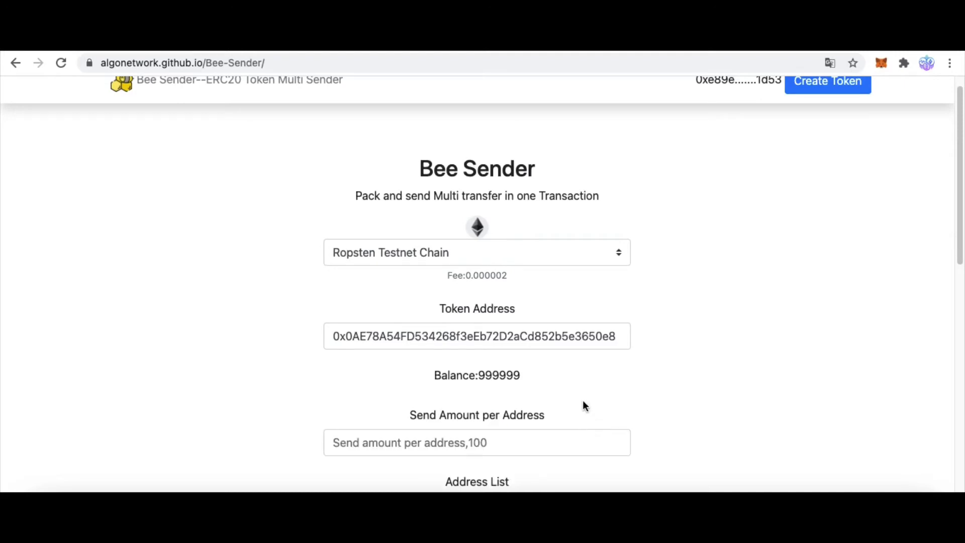
# - Enter 5 as the Send Amount per Address
pyautogui.scroll(-1, 583, 400)
pyautogui.scroll(-1, 410, 392)
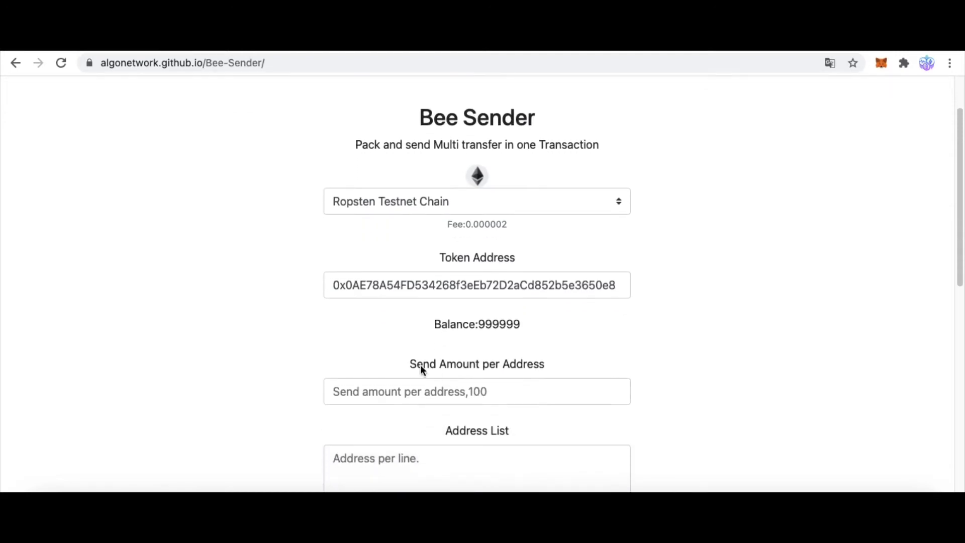
pyautogui.moveTo(413, 364); pyautogui.dragTo(559, 363)
pyautogui.click(596, 361)
pyautogui.click(487, 393)
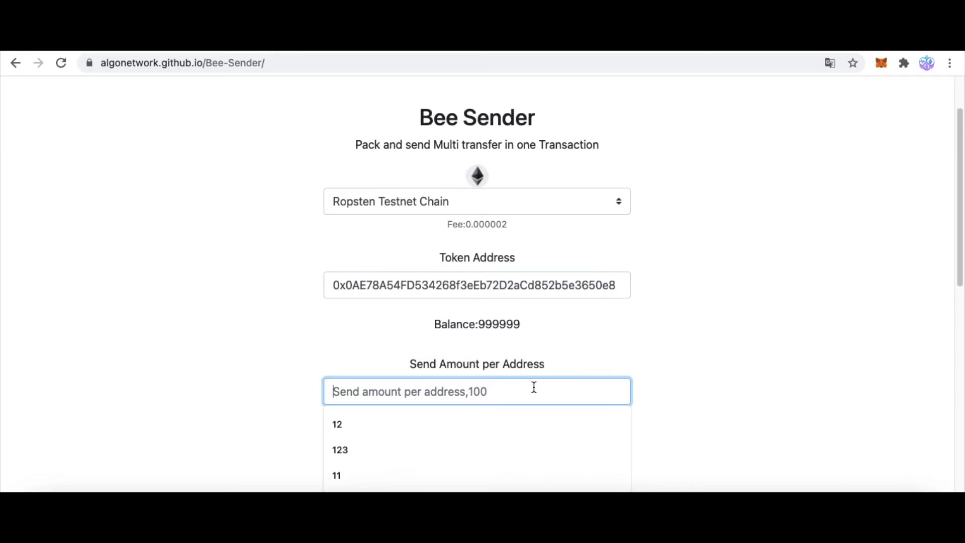
pyautogui.write('5')
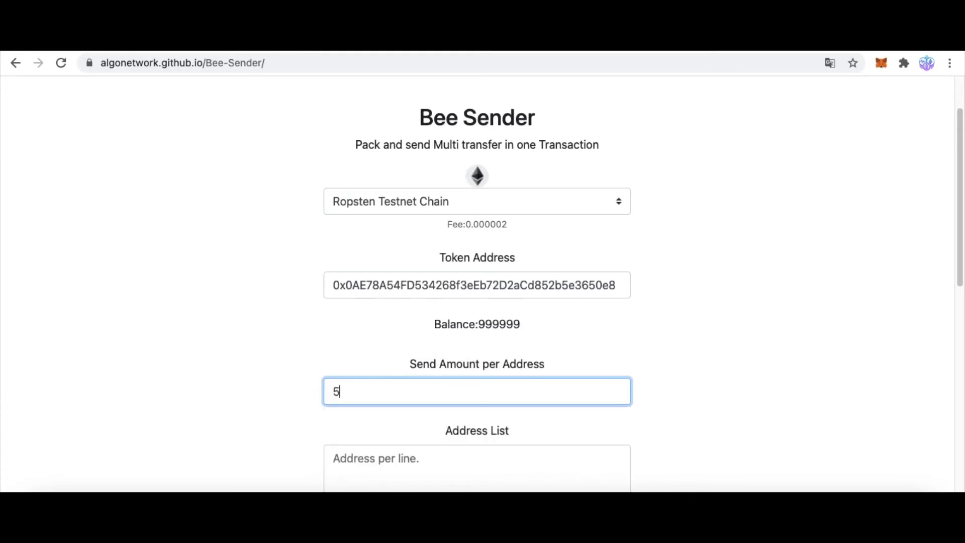
pyautogui.click(680, 384)
pyautogui.scroll(-4, 680, 384)
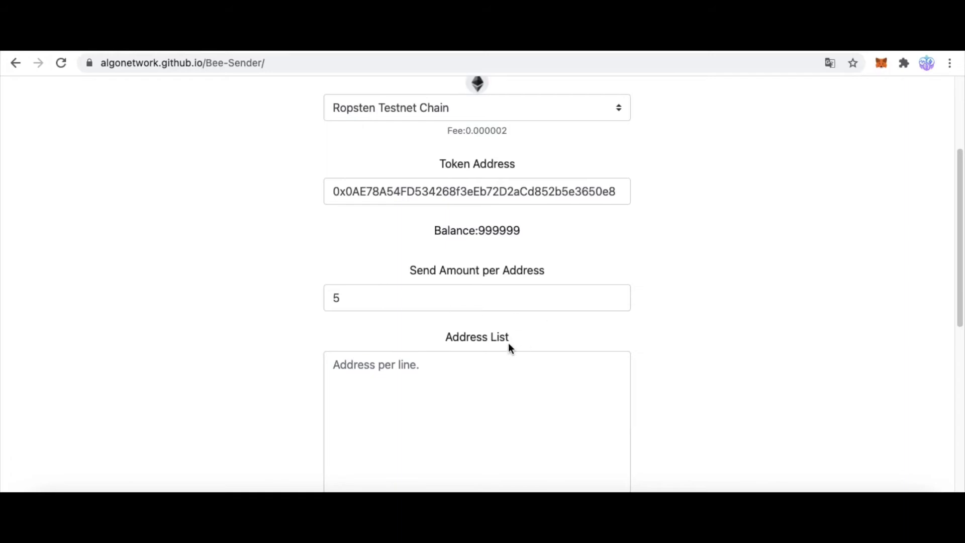
# - Inspect the still-empty Address List box below it
pyautogui.click(414, 392)
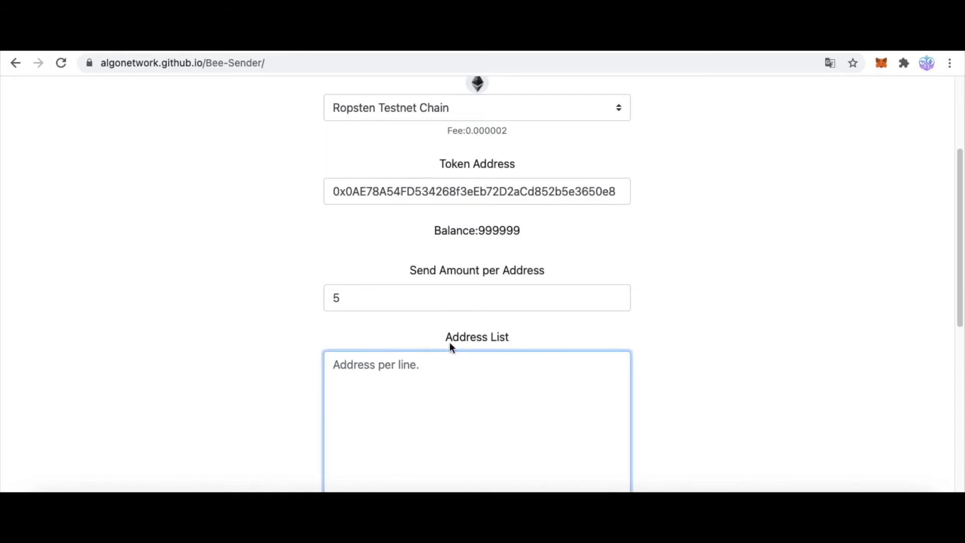
pyautogui.moveTo(449, 343); pyautogui.dragTo(556, 344)
pyautogui.scroll(-2, 491, 389)
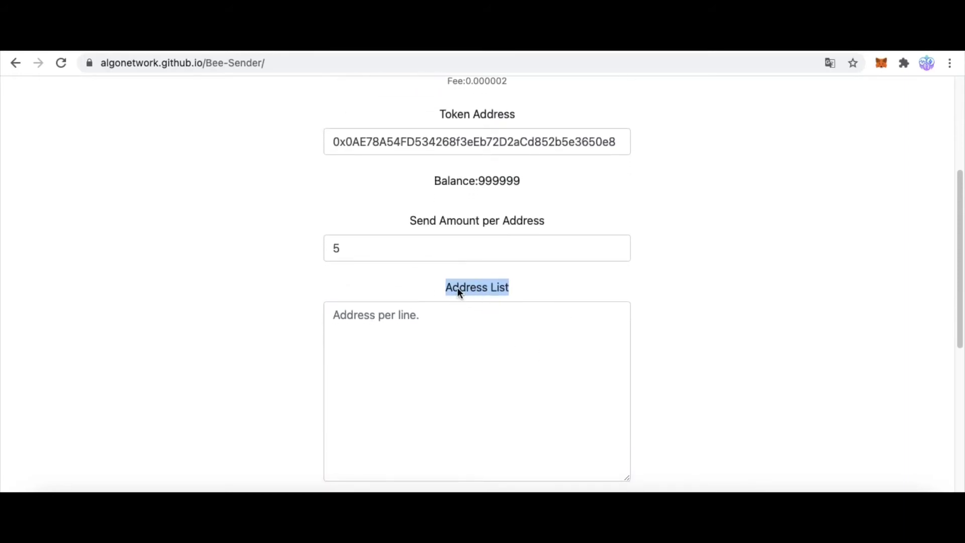
pyautogui.click(518, 293)
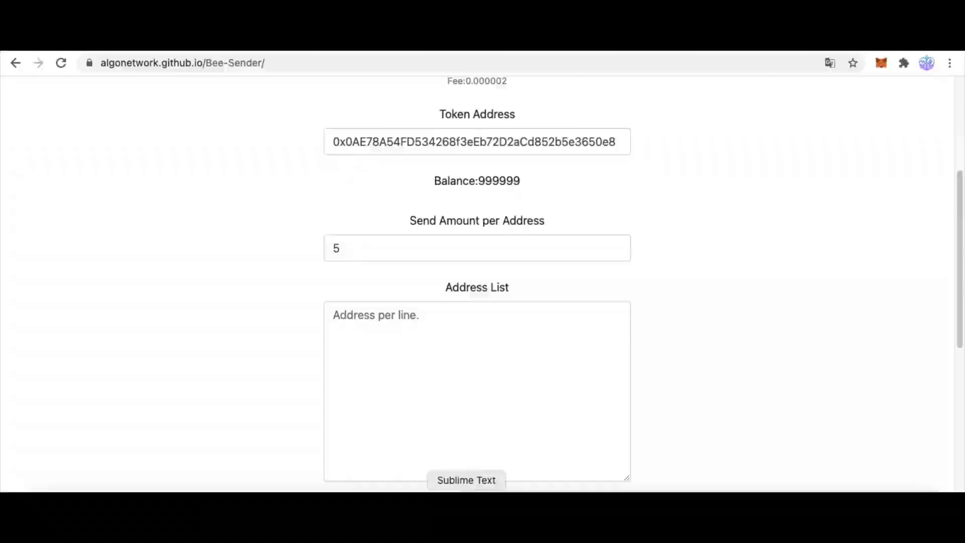
# - In Sublime Text, restore line 570's ending and select all 570 addresses
pyautogui.click(468, 505)
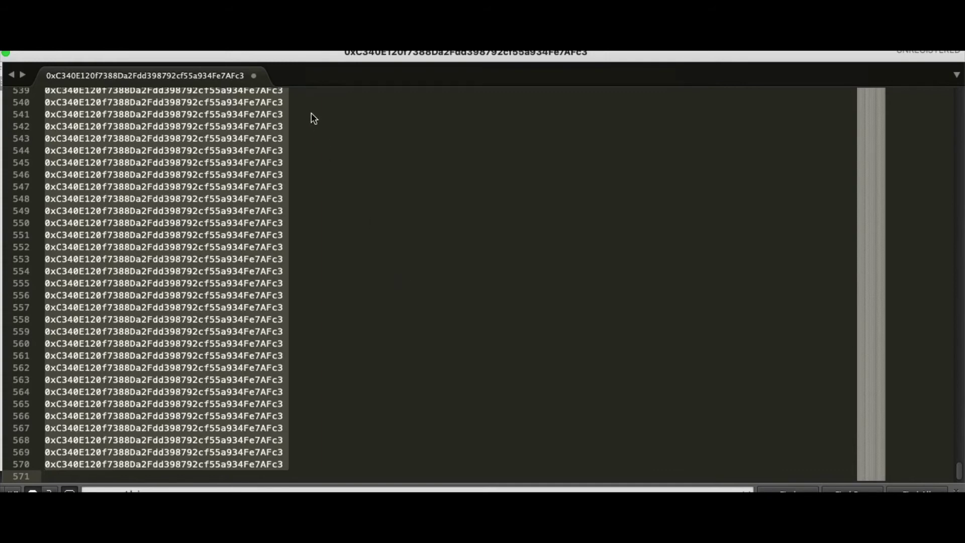
pyautogui.moveTo(287, 61); pyautogui.dragTo(289, 74)
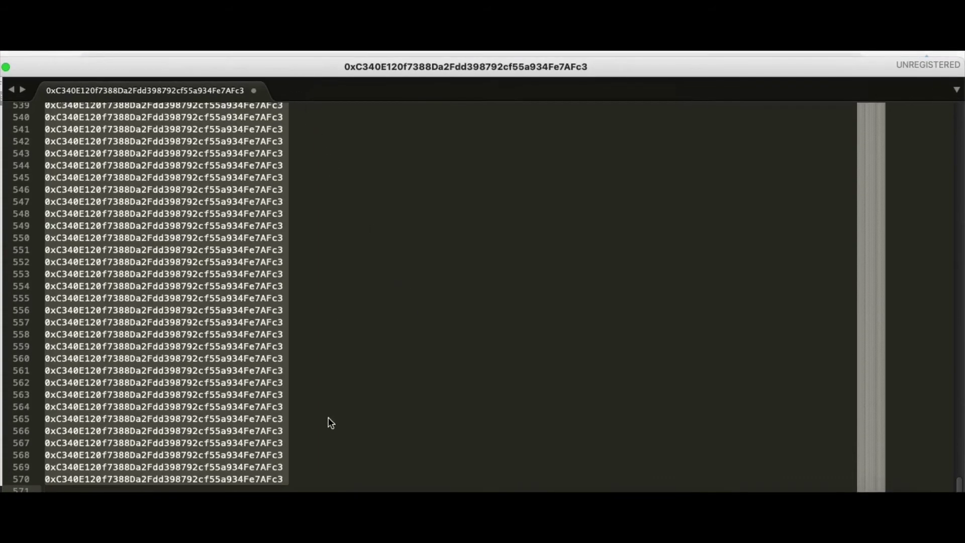
pyautogui.click(288, 479)
pyautogui.press('BackSpace')
pyautogui.write('2')
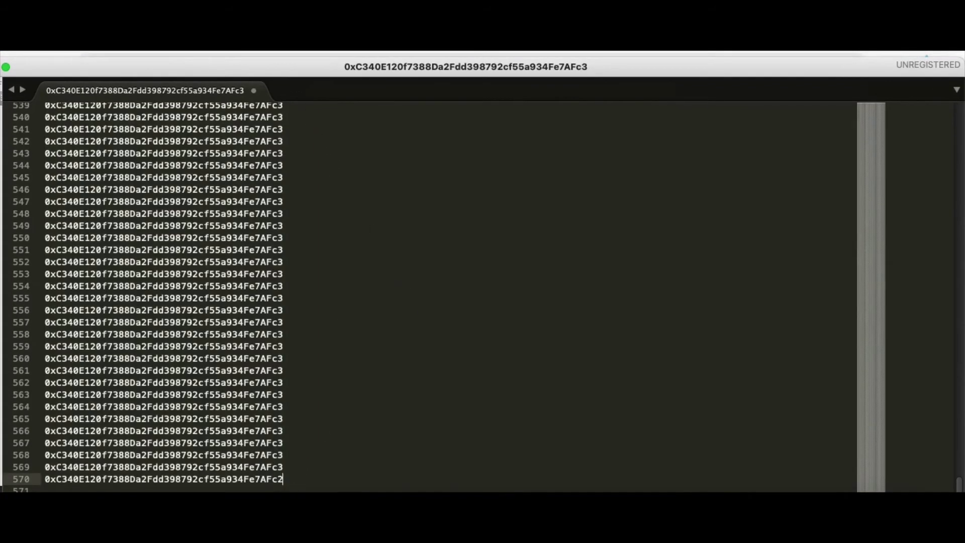
pyautogui.write('3')
pyautogui.press('BackSpace')
pyautogui.press('BackSpace')
pyautogui.write('3')
pyautogui.press('super+a')
pyautogui.press('super+c')
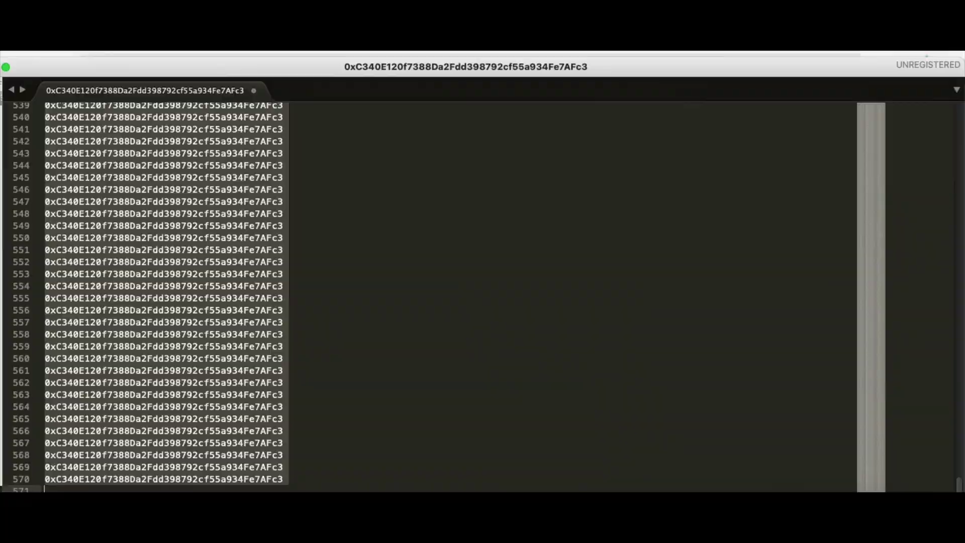
pyautogui.press('super+Tab')
# - Paste the recipient addresses into the Address List and start the Multi Send
pyautogui.click(398, 354)
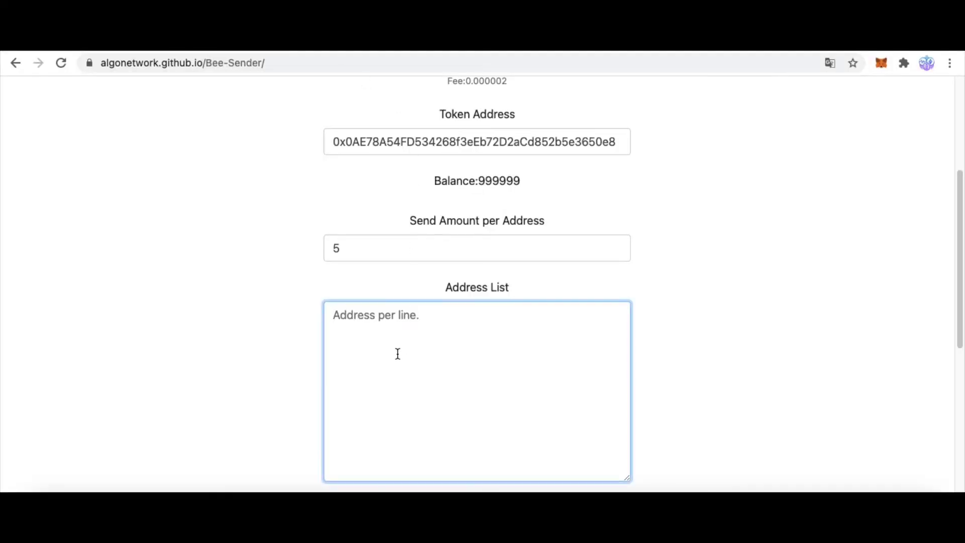
pyautogui.press('super+v')
pyautogui.scroll(-3, 683, 358)
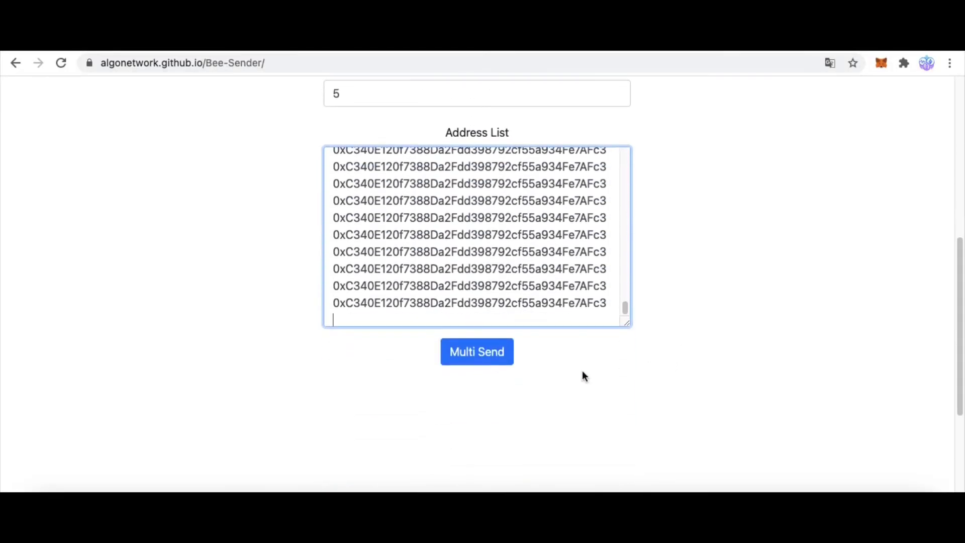
pyautogui.click(475, 360)
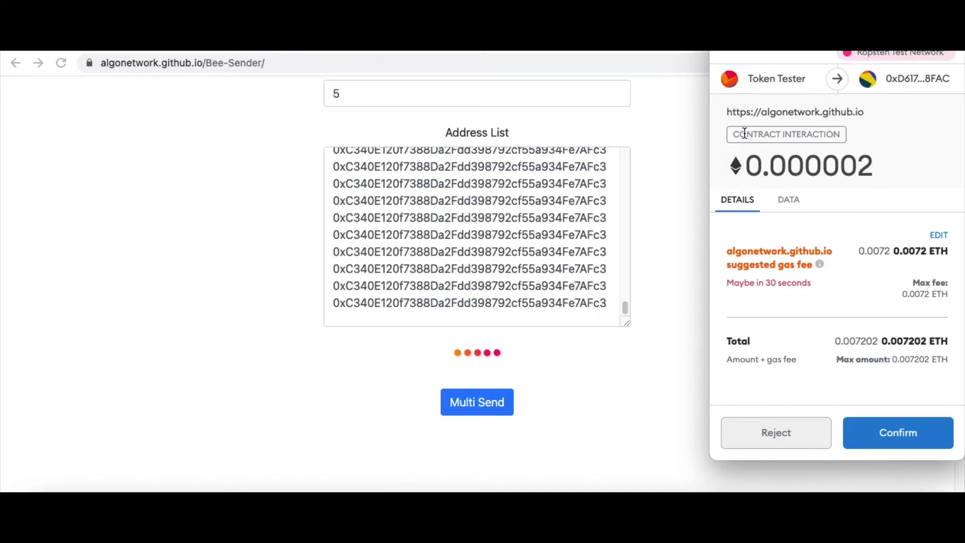
# - Check the 0.000002 amount and 0.0072 ETH gas fee, then confirm the multi-send
pyautogui.doubleClick(873, 164)
pyautogui.click(874, 165)
pyautogui.doubleClick(873, 165)
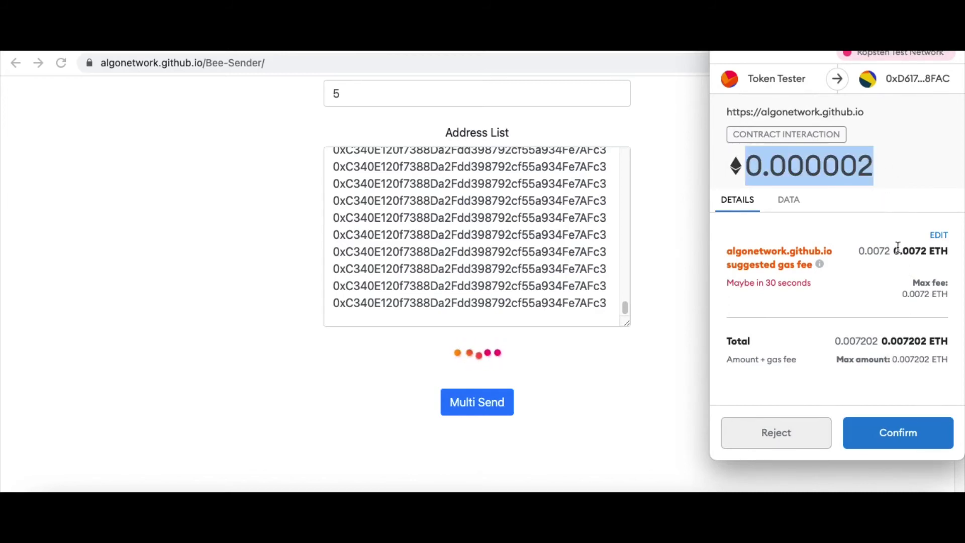
pyautogui.moveTo(893, 249); pyautogui.dragTo(938, 250)
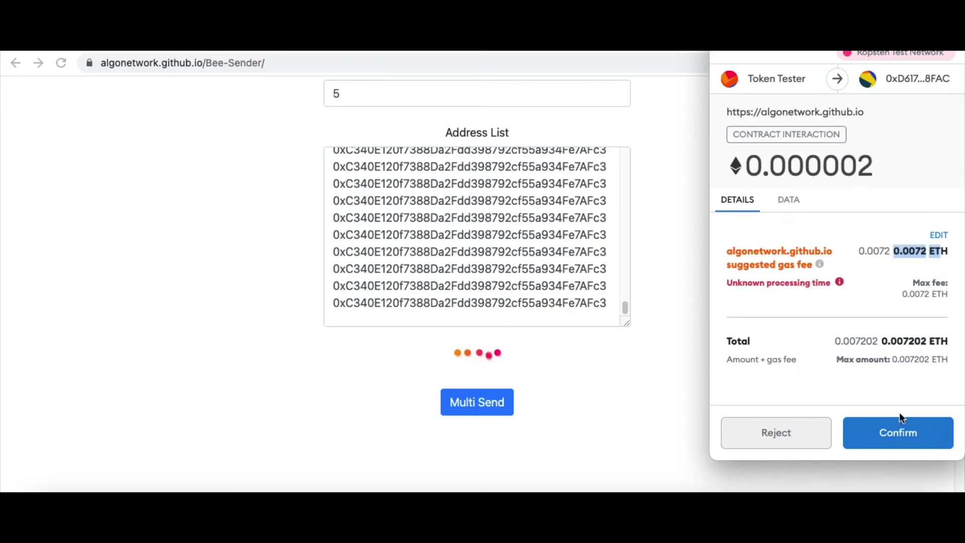
pyautogui.click(893, 440)
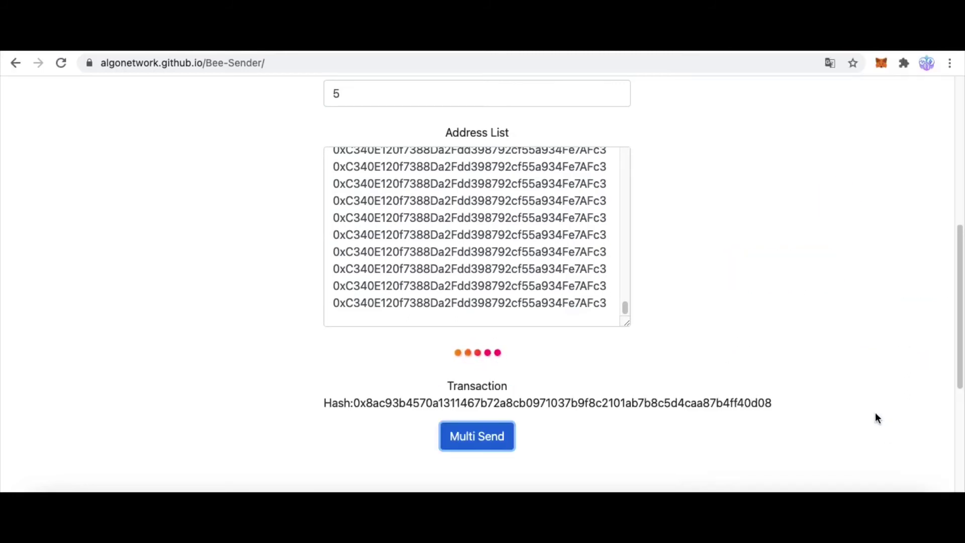
# - Select the multi-send transaction hash and switch to the Ropsten Etherscan tab
pyautogui.doubleClick(625, 402)
pyautogui.hotkey('ctrl', 'c')
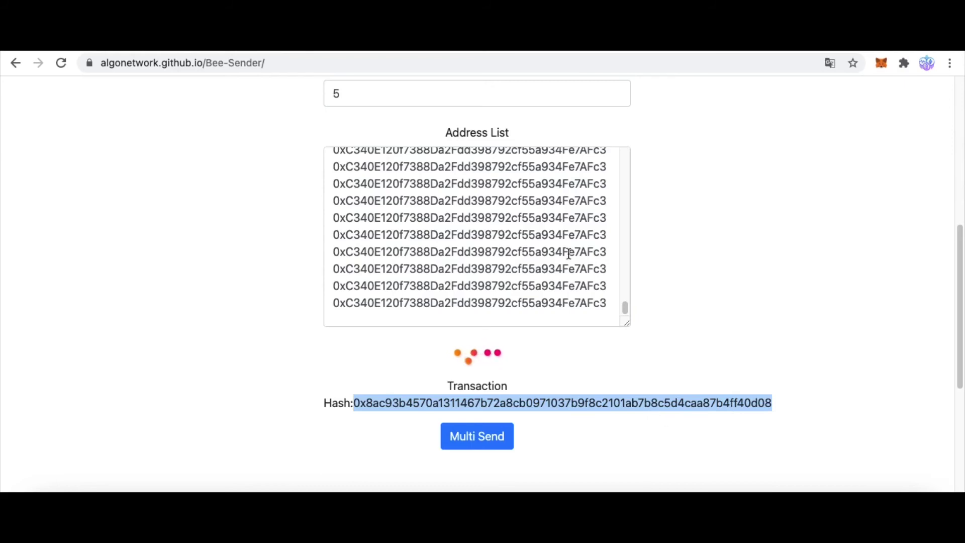
pyautogui.click(668, 48)
# - Search Ropsten Etherscan for the pasted multi-send transaction hash
pyautogui.click(393, 196)
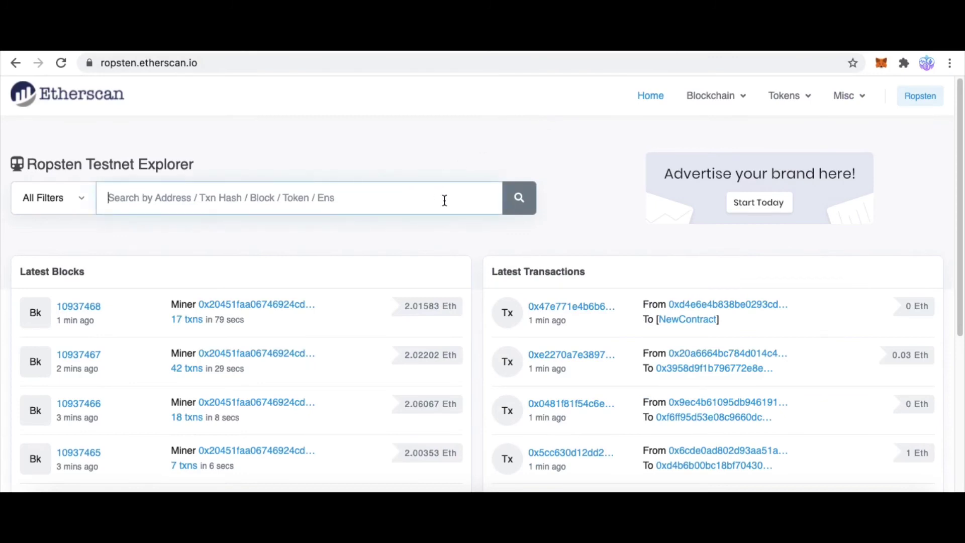
pyautogui.hotkey('ctrl', 'v')
pyautogui.click(513, 201)
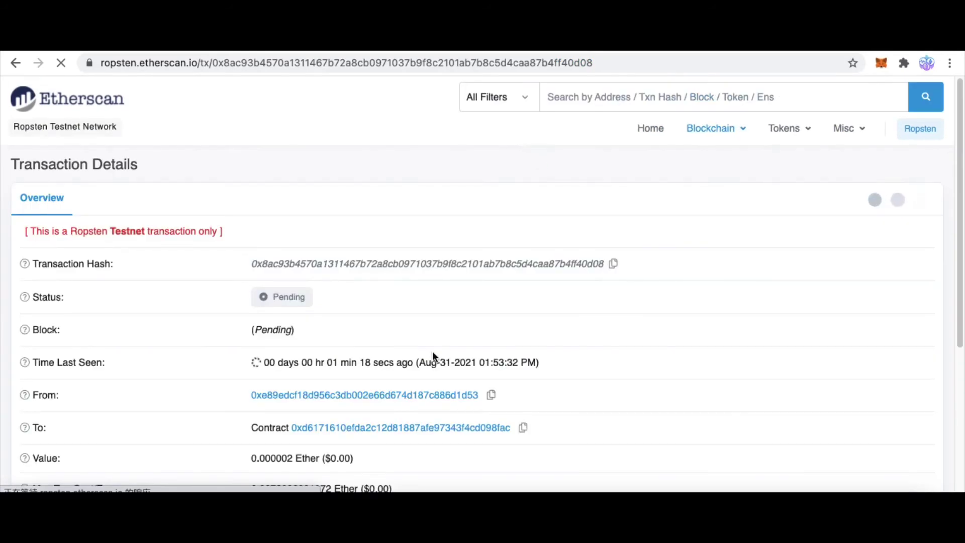
# - Confirm the transaction shows Success with 570 transfers of 5 Bee each, then reload Bee Sender
pyautogui.moveTo(32, 362); pyautogui.dragTo(409, 362)
pyautogui.click(491, 348)
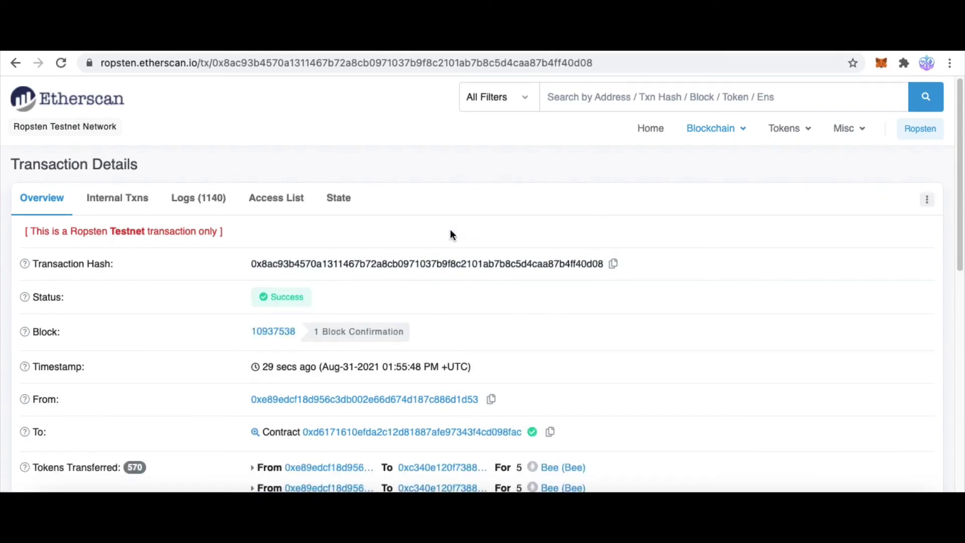
pyautogui.scroll(-3, 480, 235)
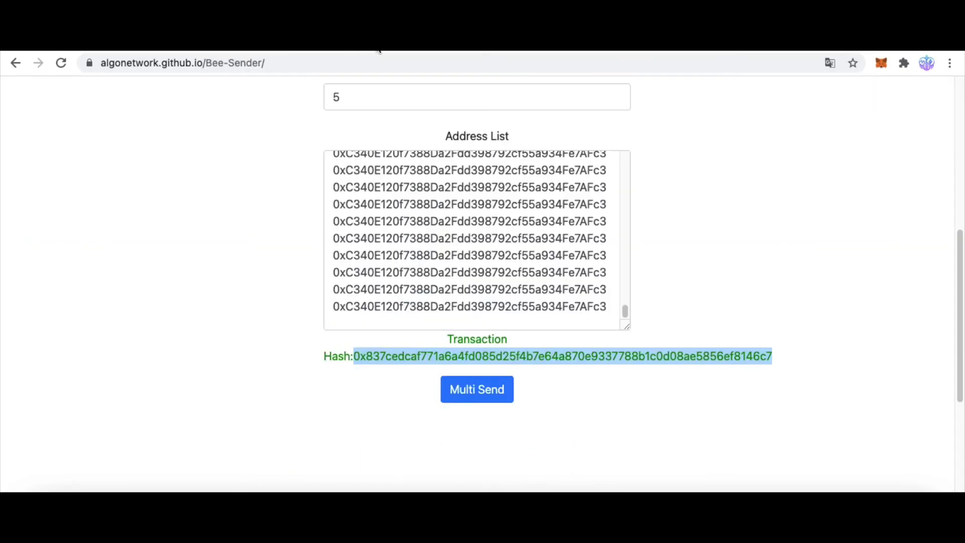
pyautogui.click(162, 174)
pyautogui.click(62, 64)
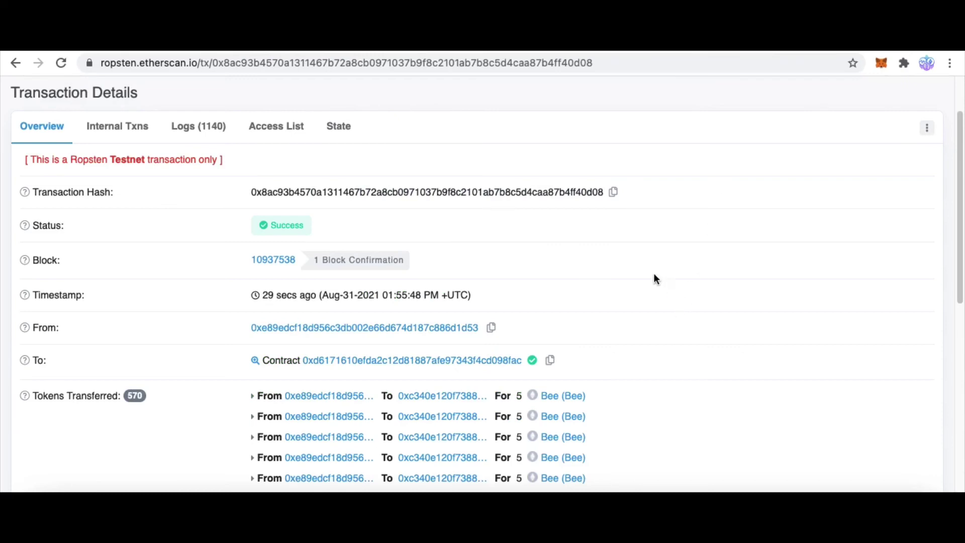
pyautogui.scroll(-2, 654, 272)
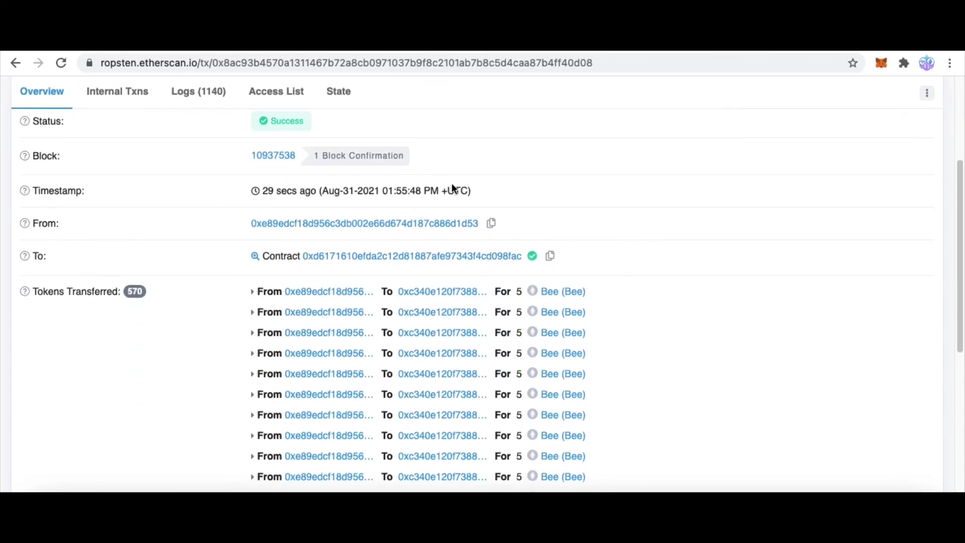
pyautogui.scroll(-1, 405, 253)
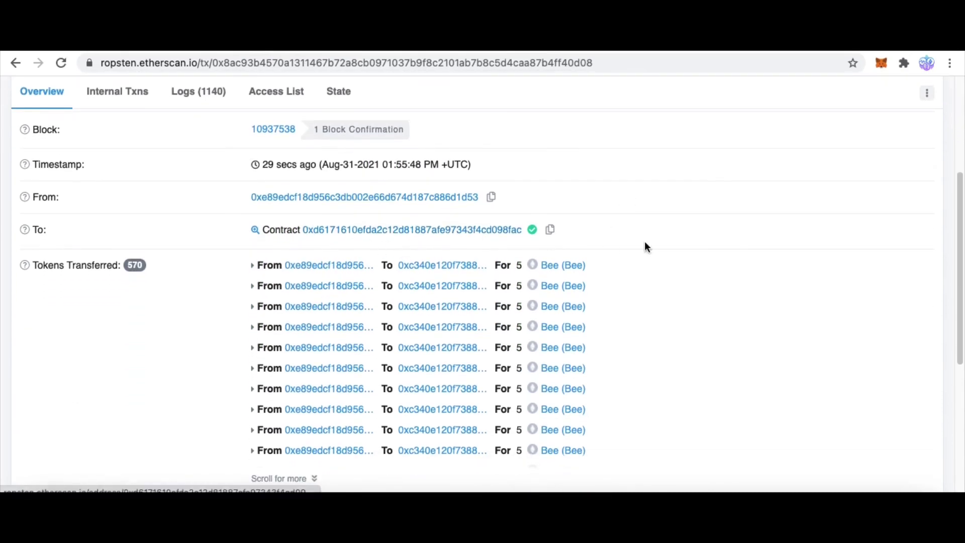
pyautogui.scroll(-1, 644, 246)
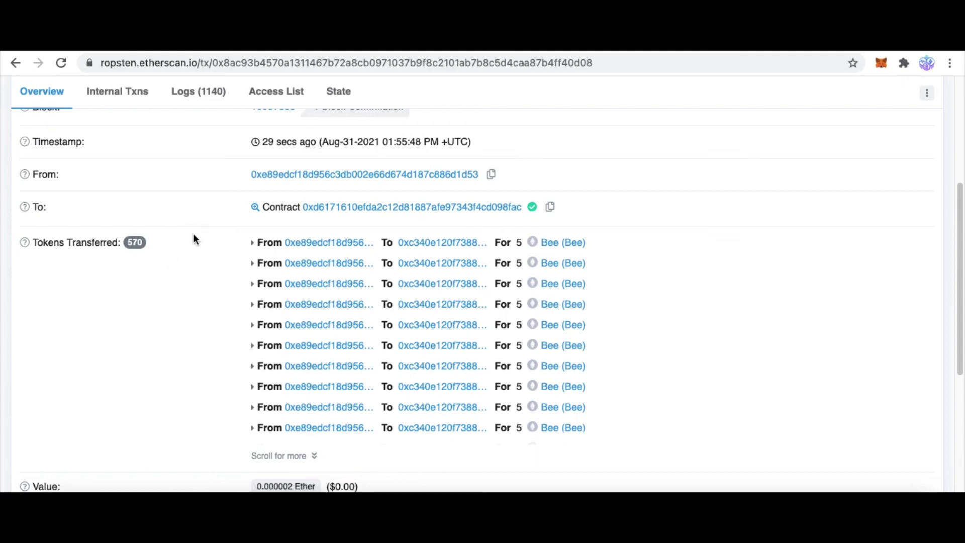
pyautogui.doubleClick(519, 242)
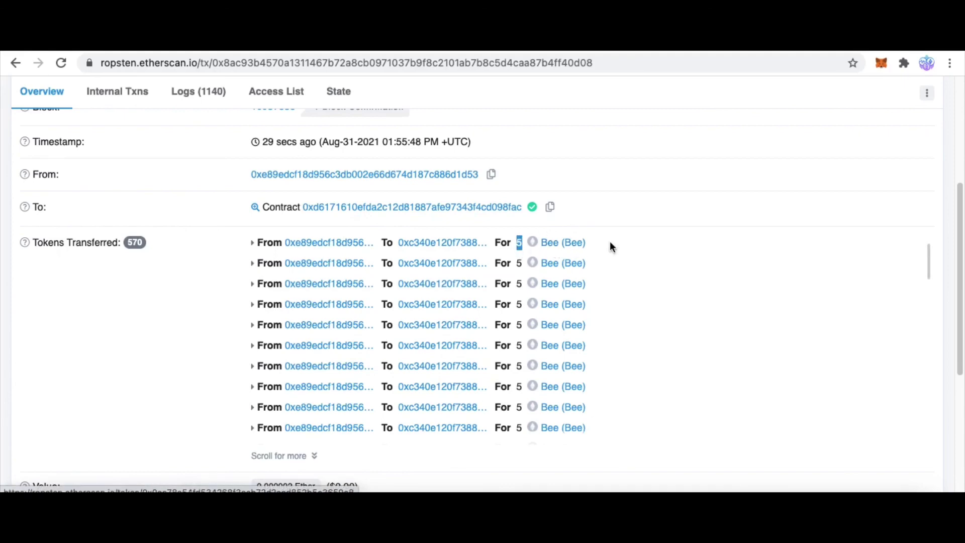
pyautogui.scroll(-5, 610, 246)
pyautogui.doubleClick(289, 246)
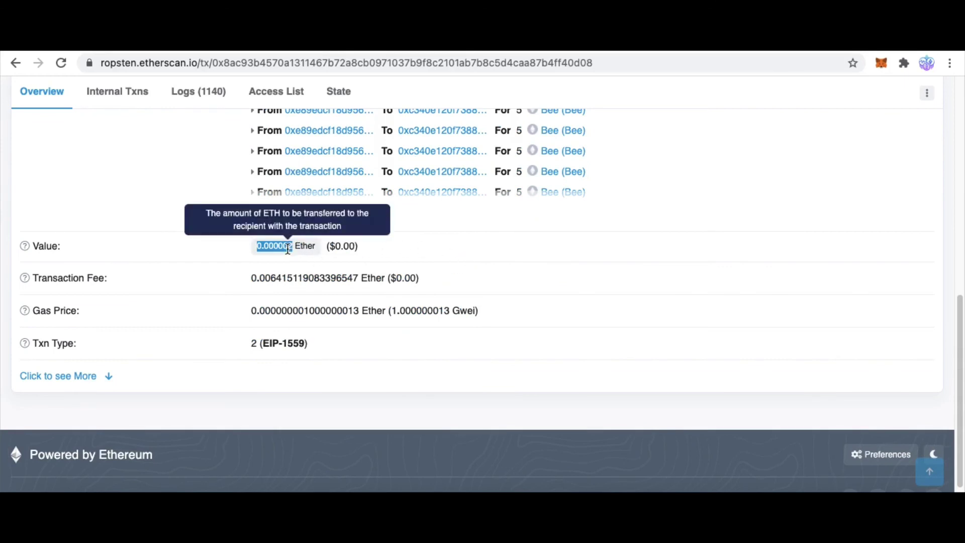
pyautogui.click(530, 285)
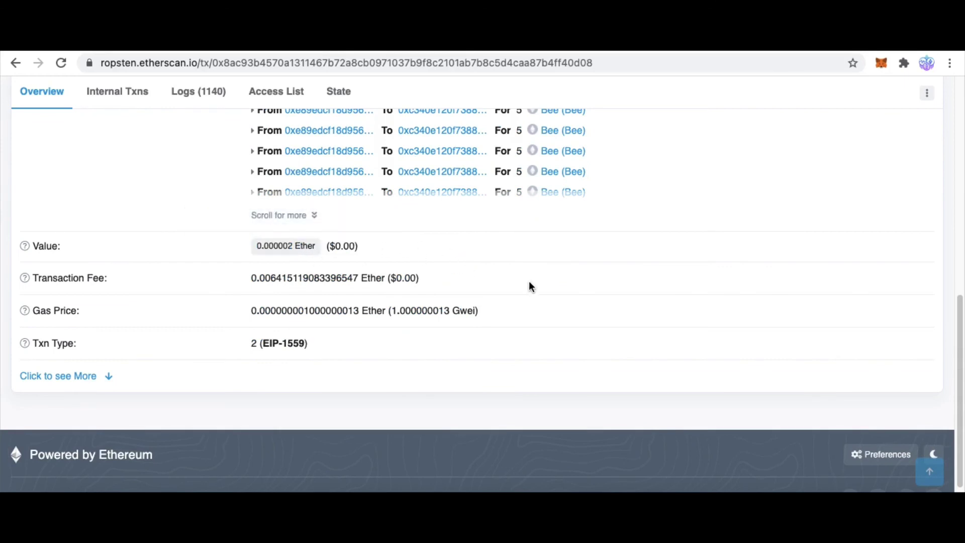
pyautogui.scroll(3, 657, 299)
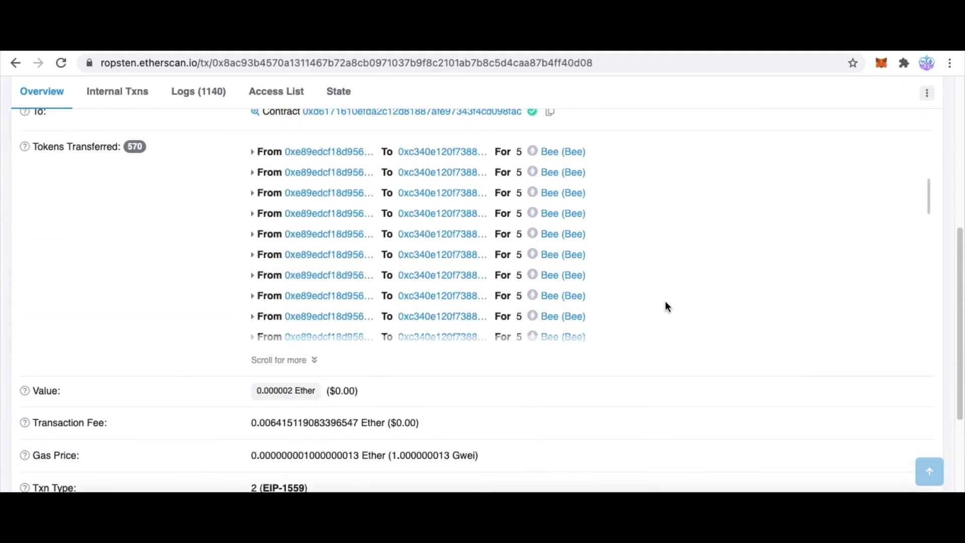
pyautogui.scroll(4, 687, 151)
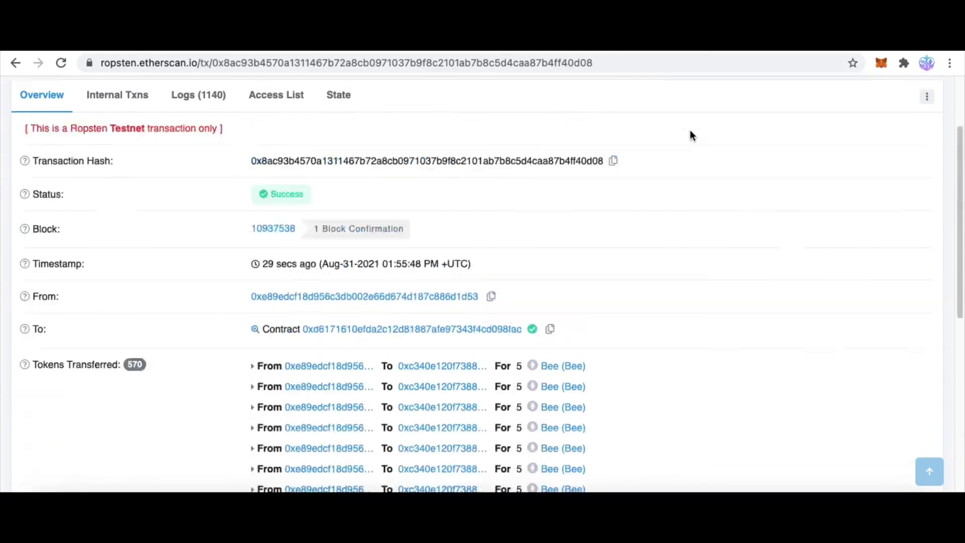
pyautogui.scroll(2, 691, 135)
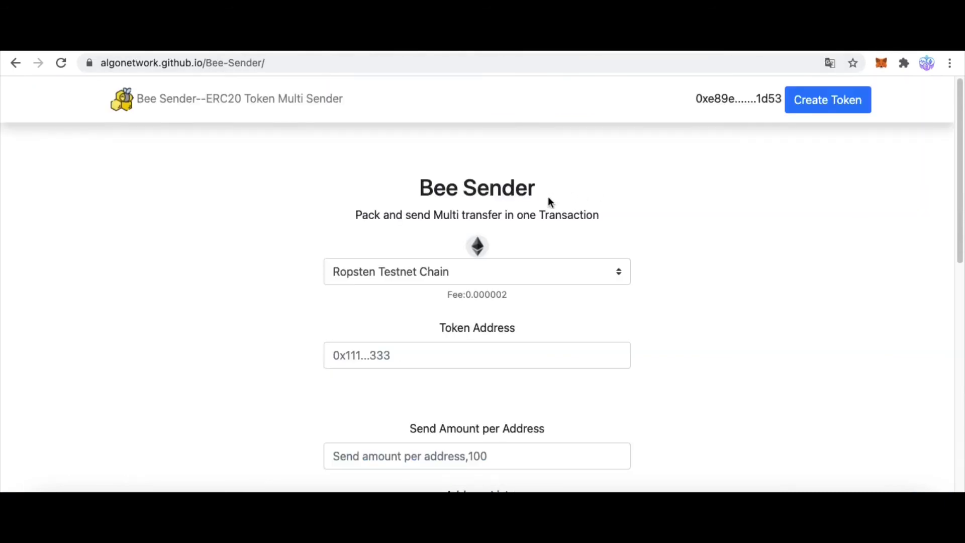
# - Review the Bee Sender form and its chain list (Binance, Huobi, Polygon, Fantom), leaving Ropsten Testnet Chain selected
pyautogui.moveTo(420, 194); pyautogui.dragTo(593, 185)
pyautogui.click(597, 185)
pyautogui.moveTo(421, 187); pyautogui.dragTo(578, 186)
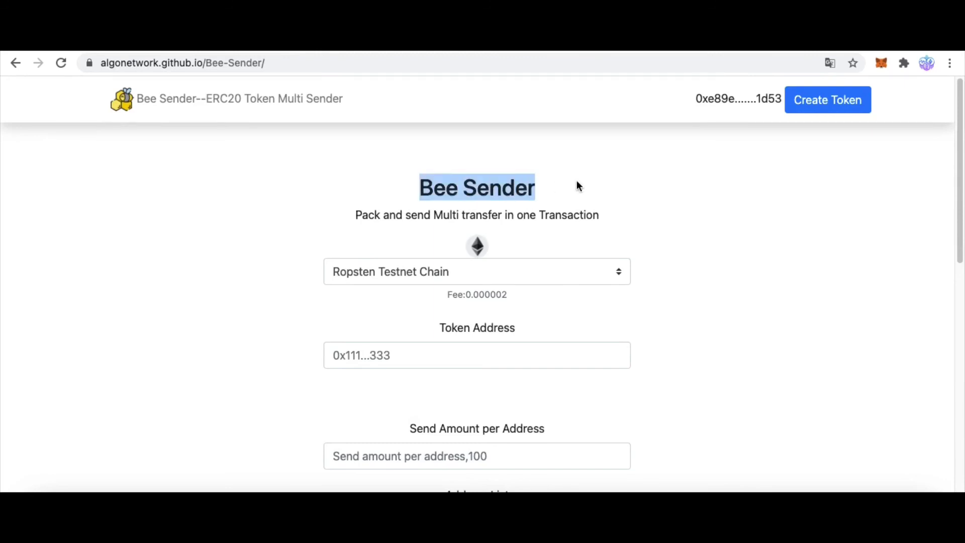
pyautogui.click(608, 184)
pyautogui.click(571, 271)
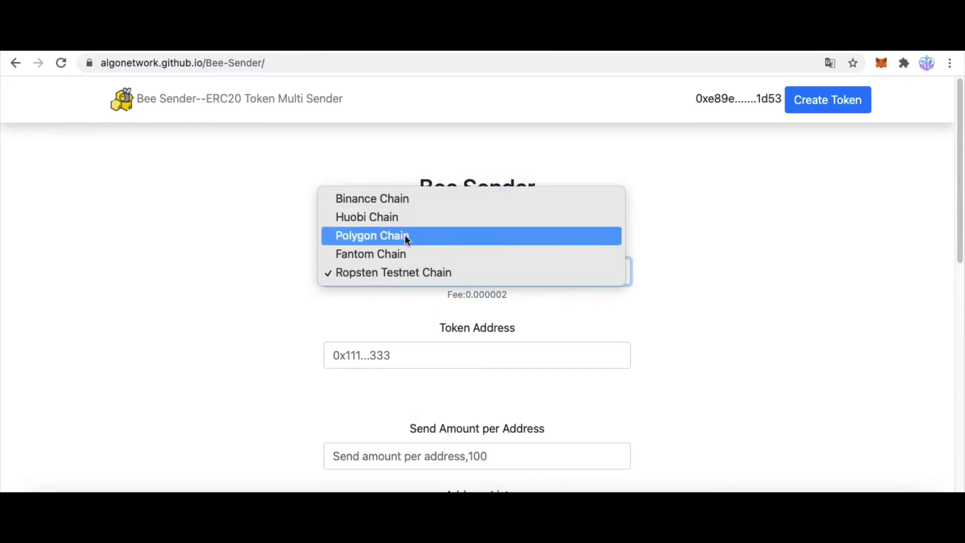
pyautogui.click(452, 272)
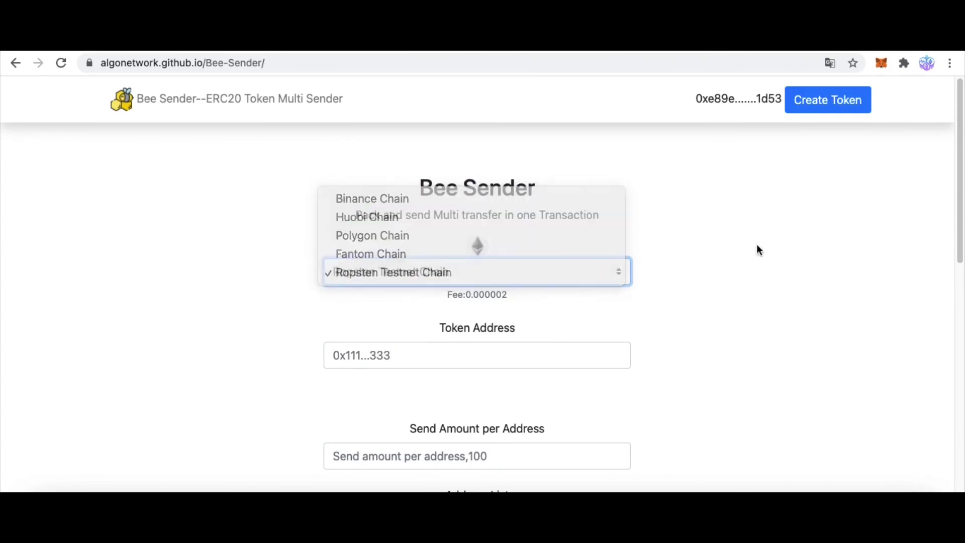